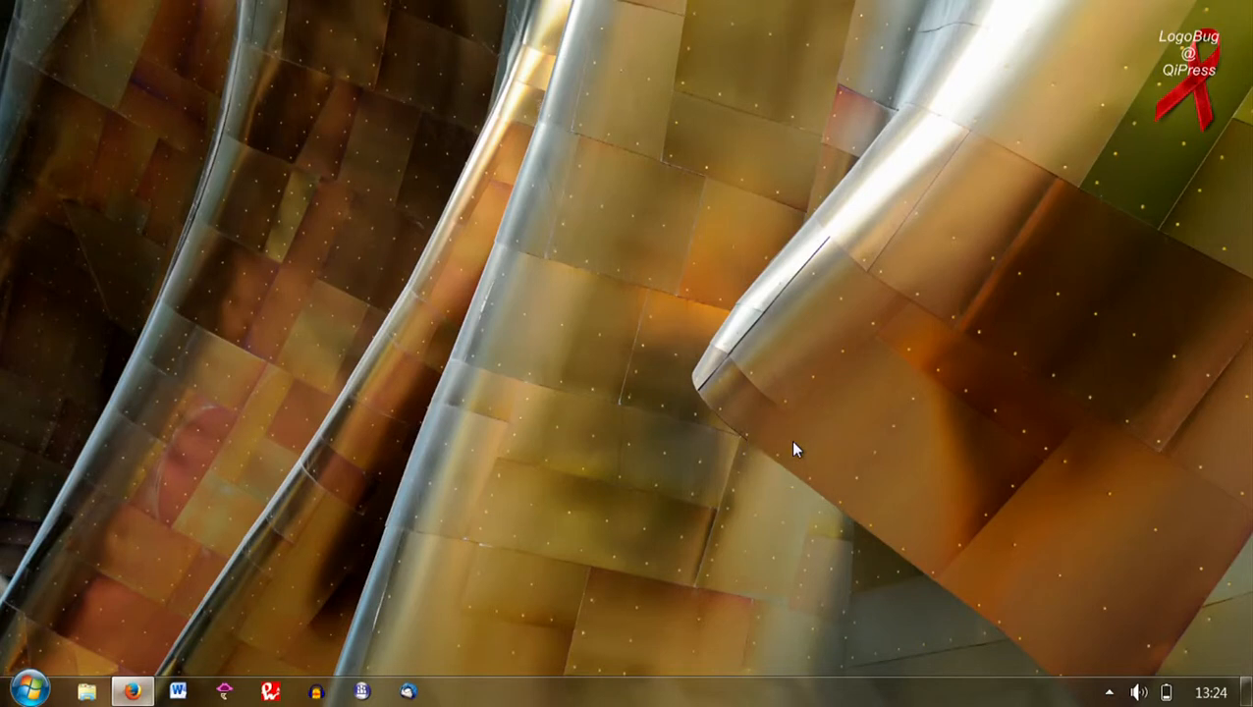
- Start Audacity and open the chain.wav recording
left_click(322, 694)
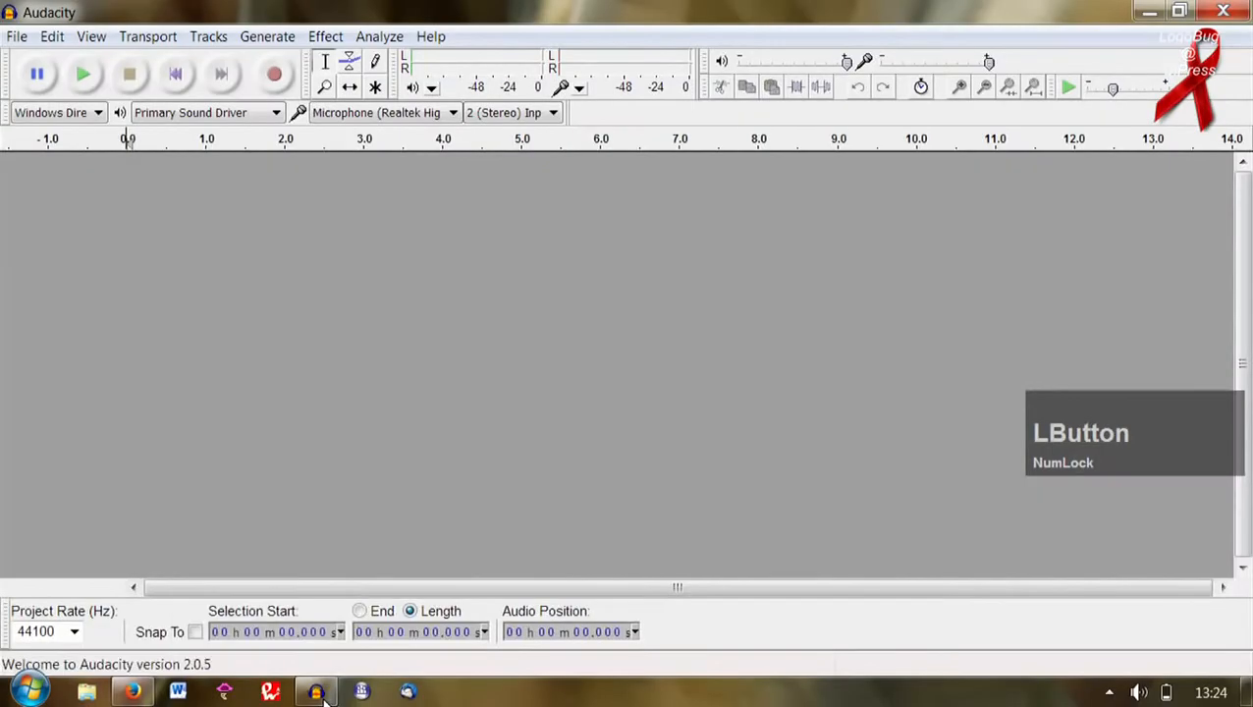
left_click(17, 36)
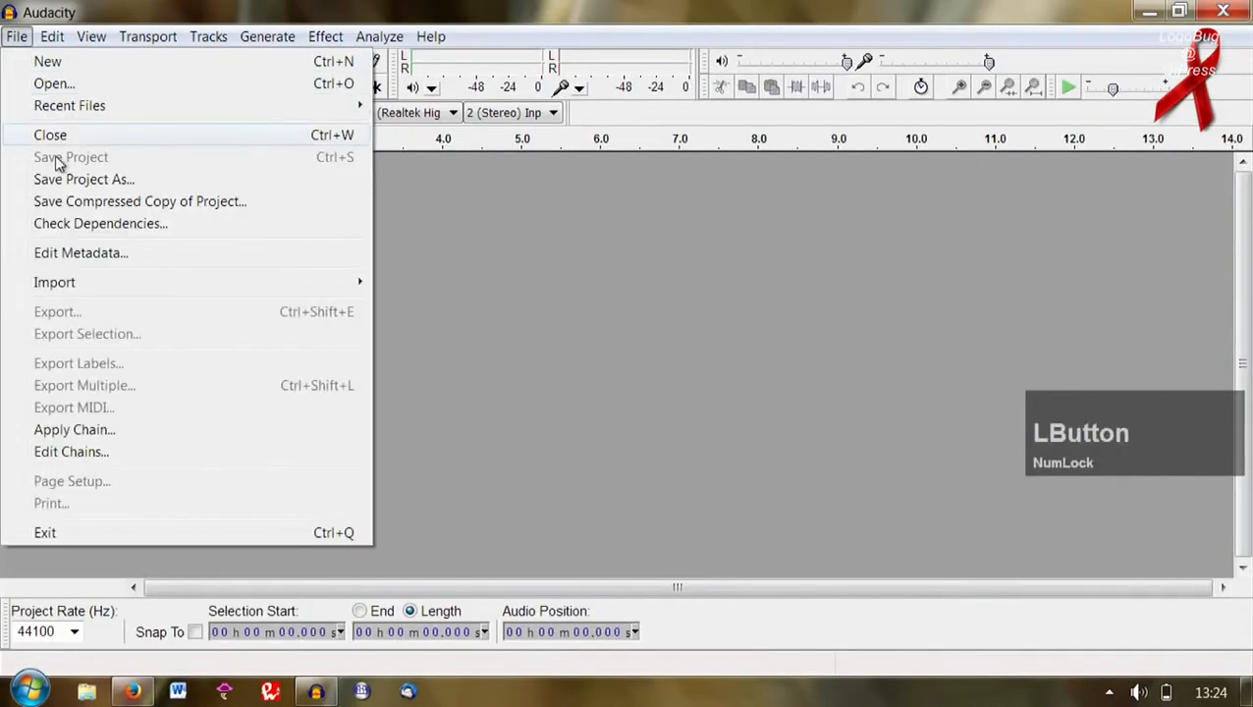
left_click(54, 83)
double_click(310, 210)
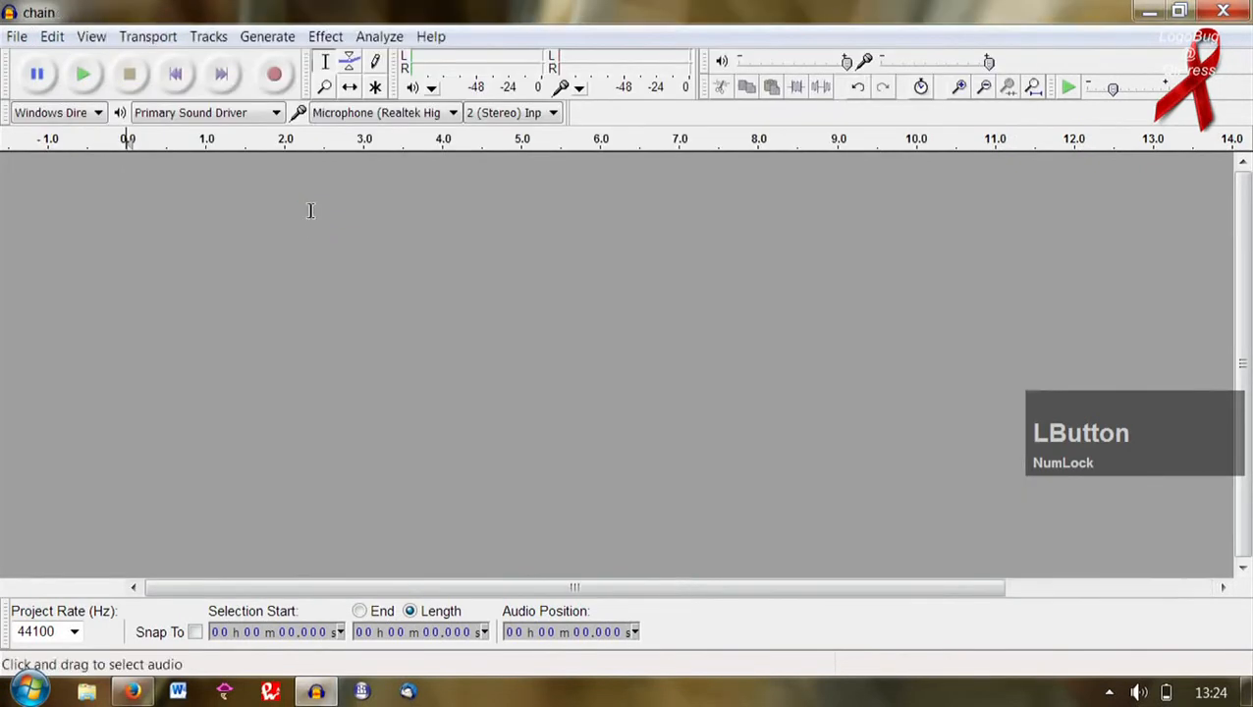
- Select about 3.74 s of audio from about 8.2 s, move its edges to zero crossings, and split it into its own clip
left_click_drag(322, 244, 413, 247)
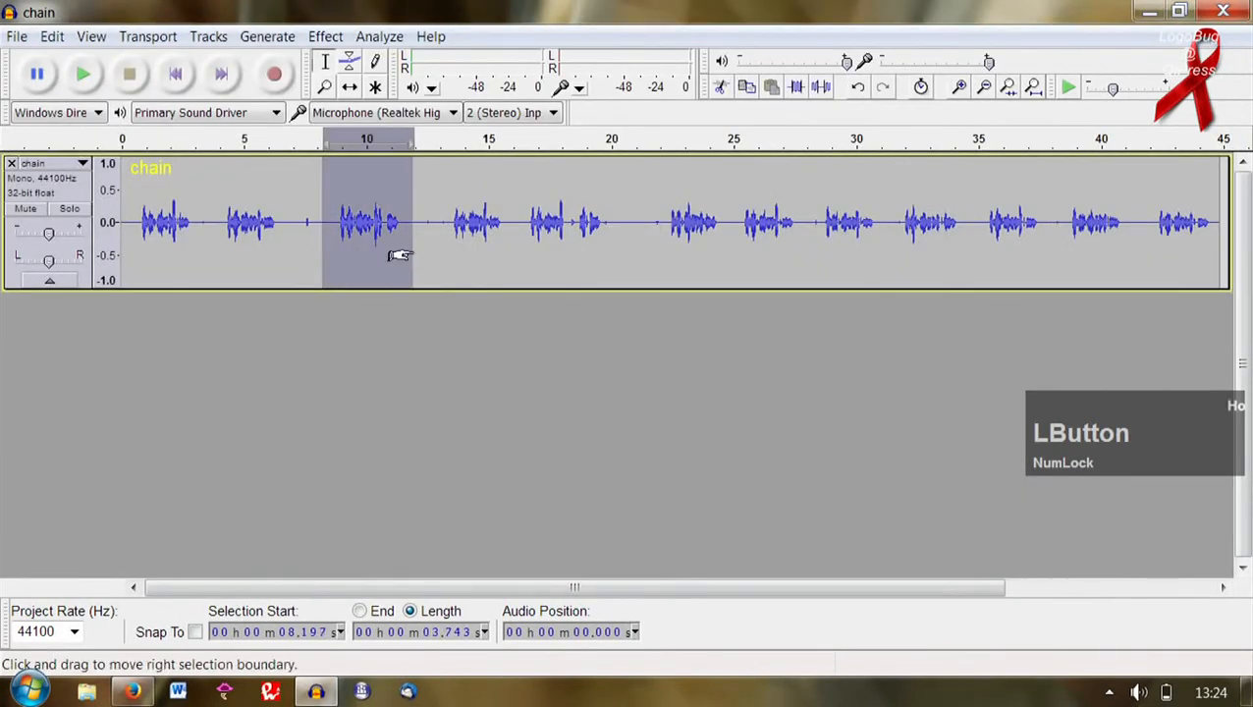
left_click(52, 36)
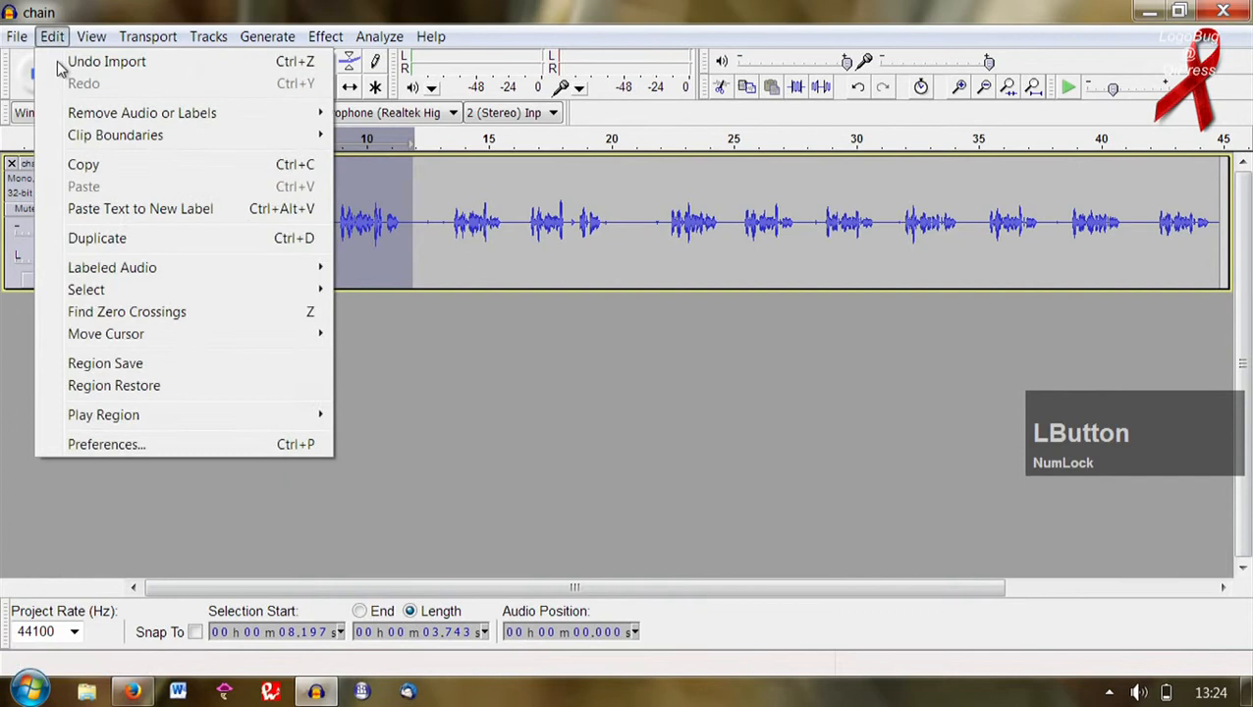
left_click(184, 311)
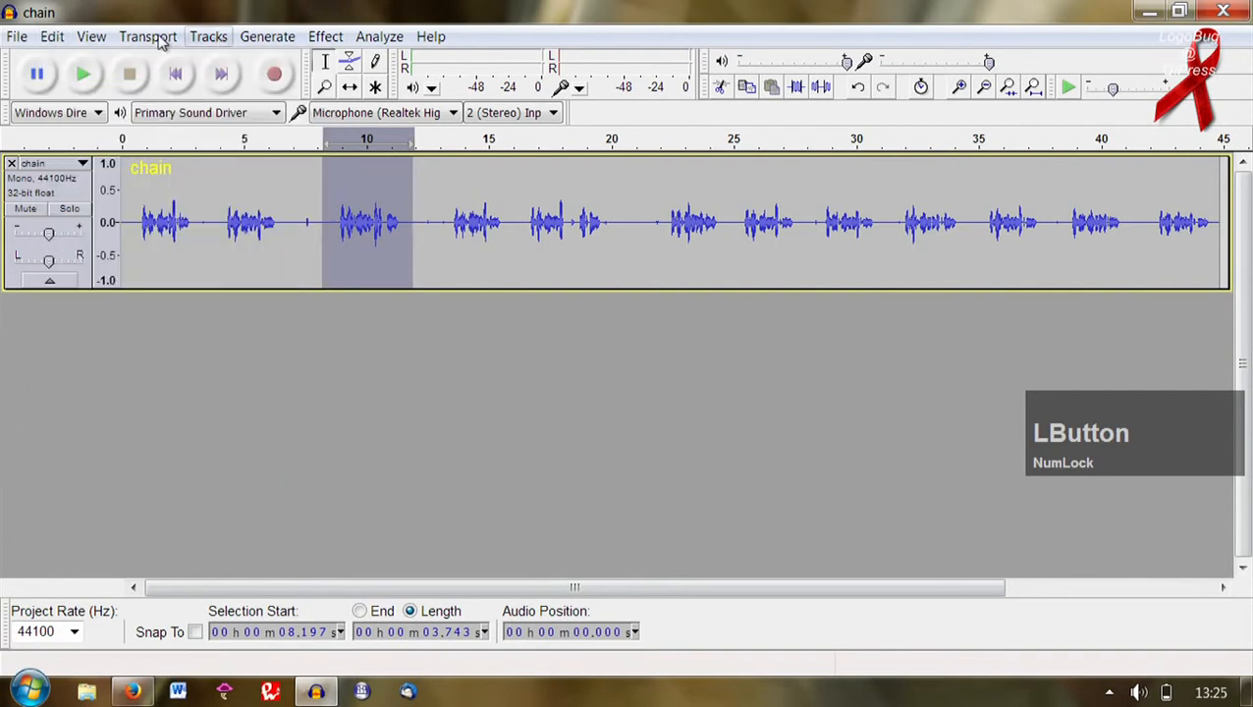
left_click(53, 37)
mouse_move(235, 138)
left_click(448, 134)
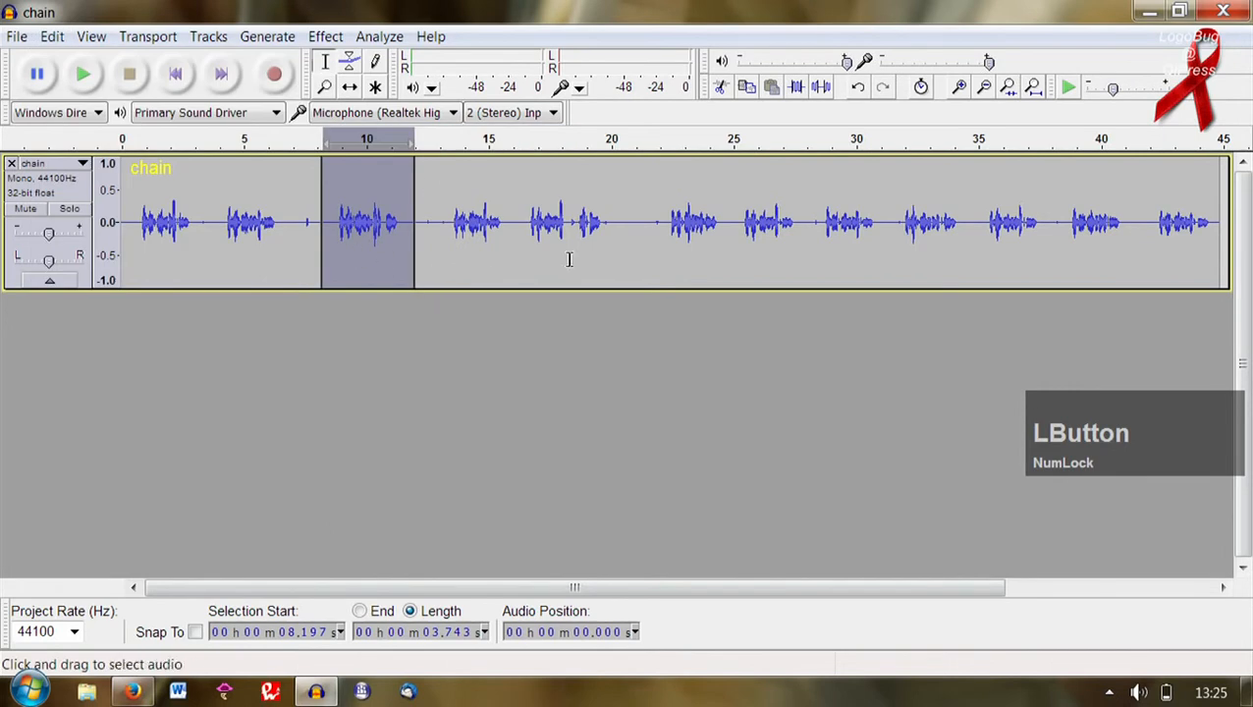
- Select the phrase from about 13.55 s for about 2.05 s, align it to zero crossings, and split it into its own clip
left_click(453, 232)
left_click_drag(453, 232, 502, 231)
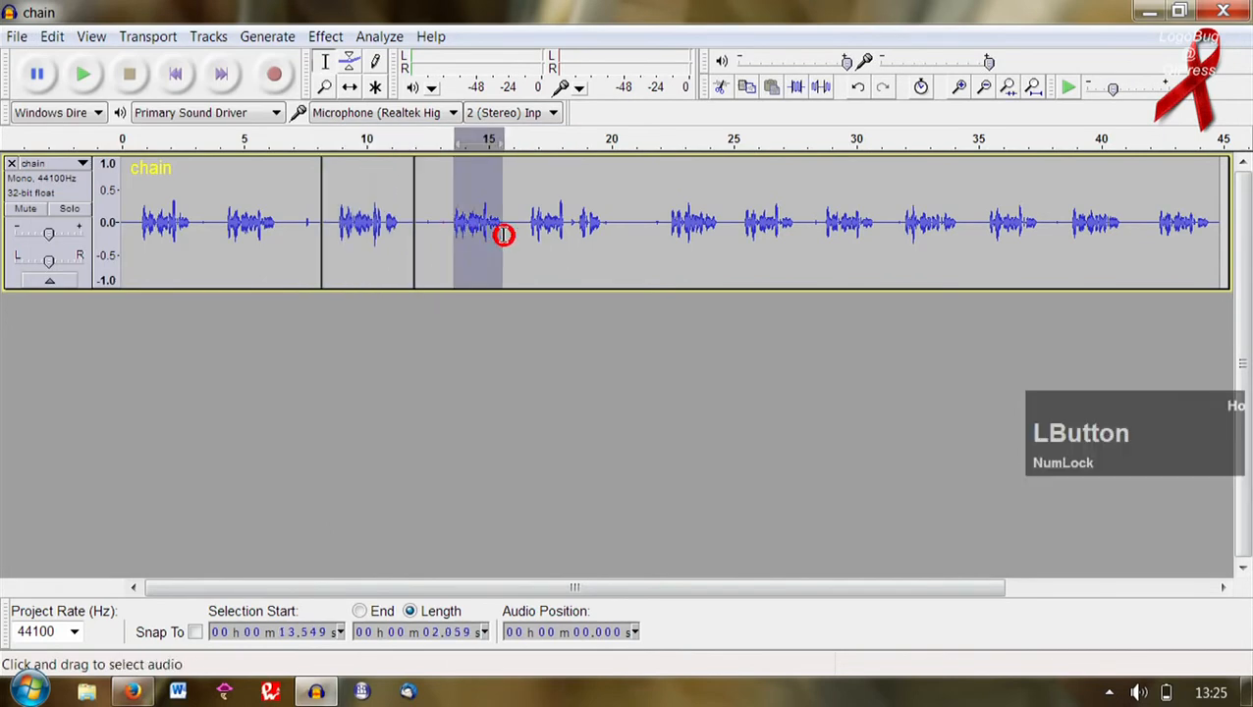
left_click(52, 36)
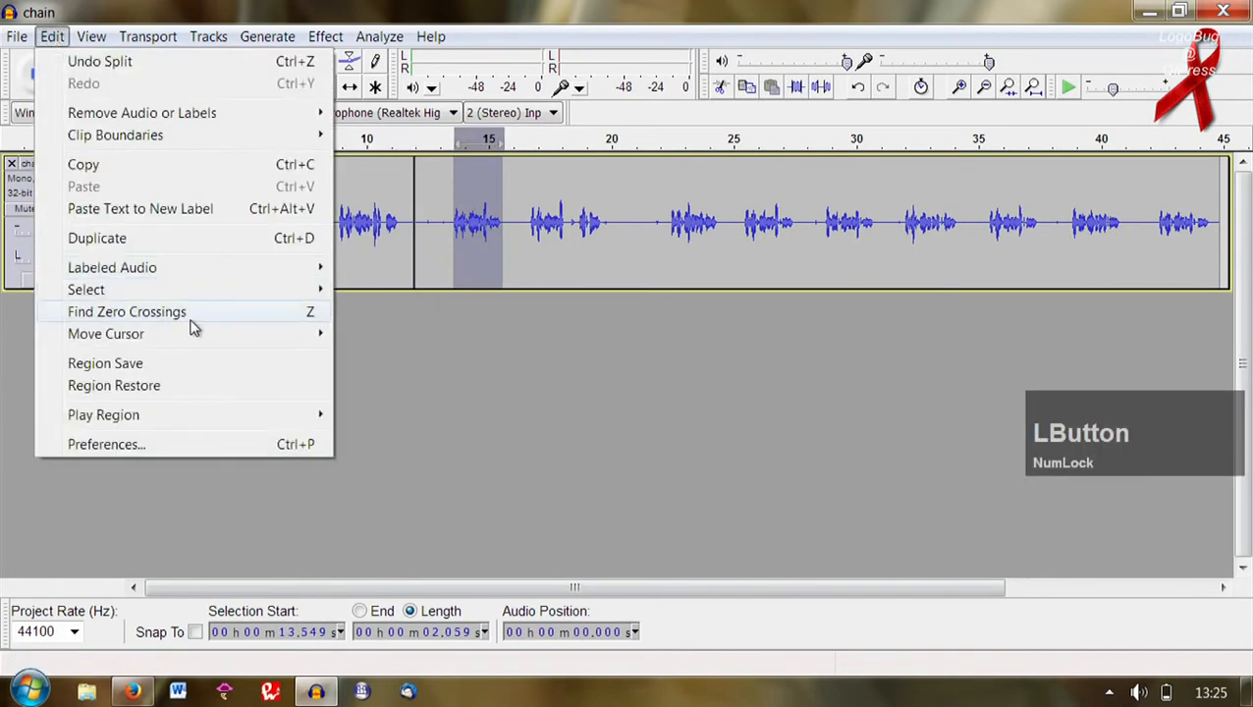
left_click(186, 314)
left_click(54, 39)
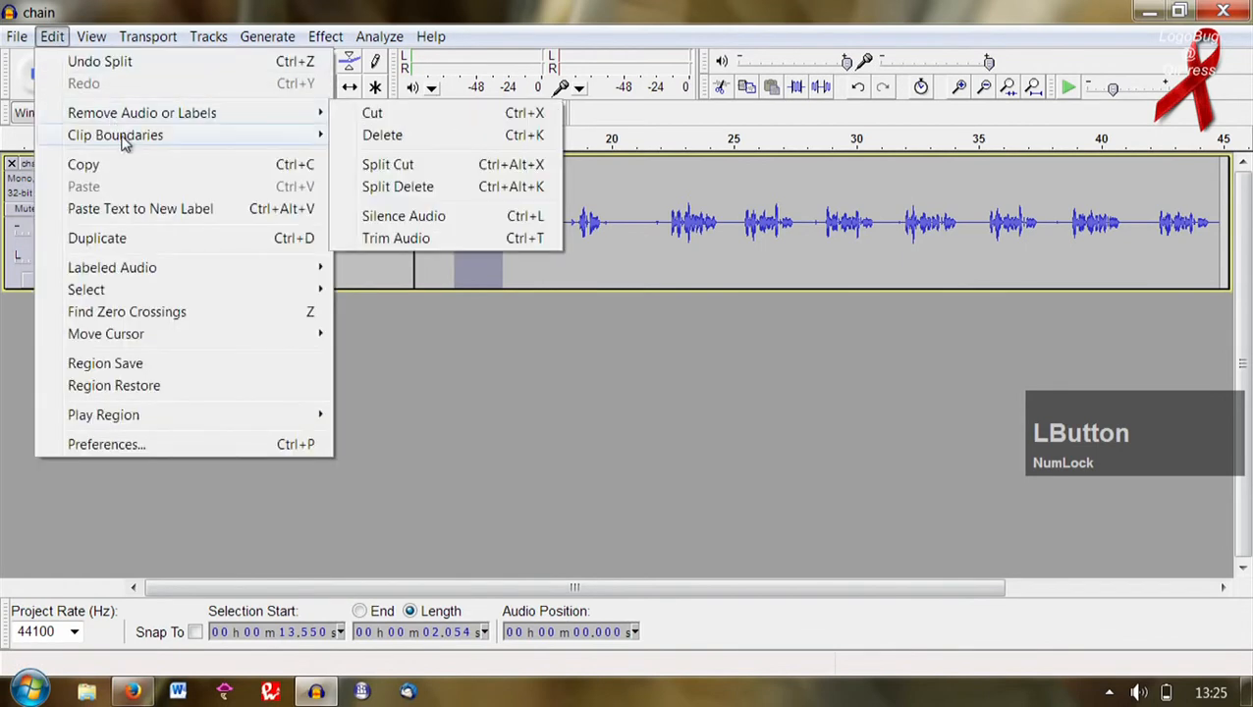
mouse_move(195, 137)
left_click(370, 130)
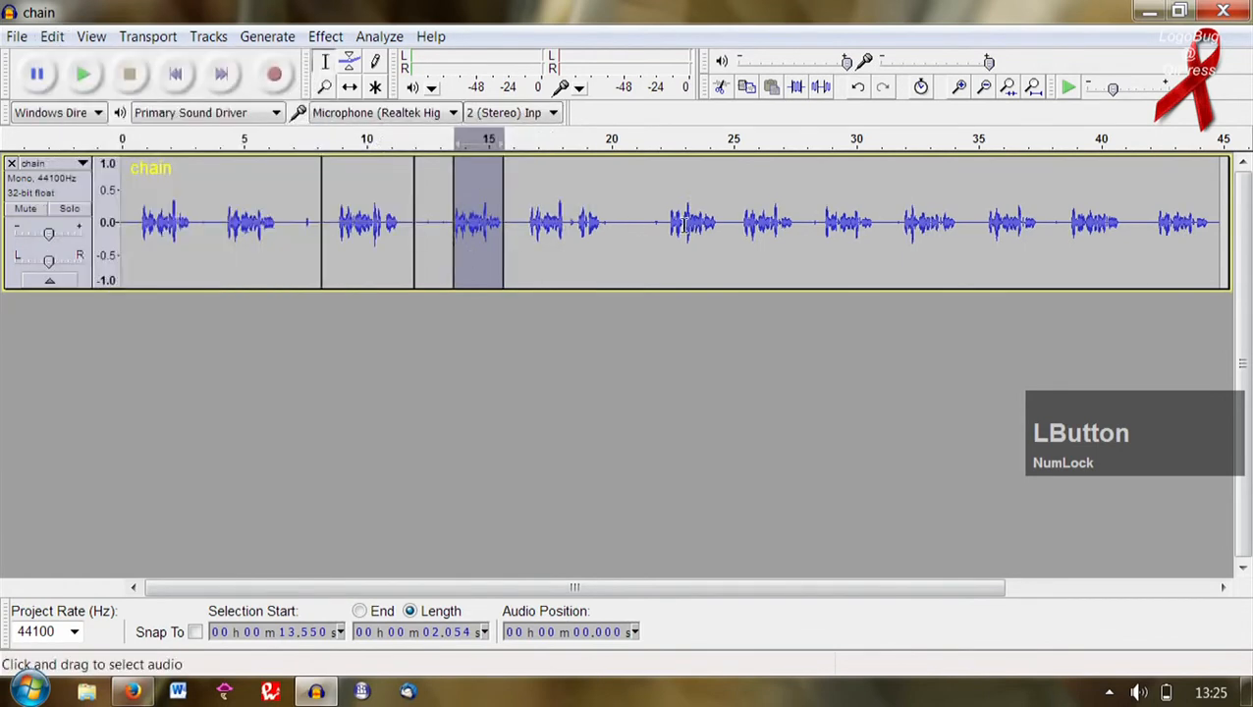
- Select the split clip starting at about 8.2 s and export the selection as a WAV file with a name beginning "small-"
left_click(887, 244)
double_click(392, 266)
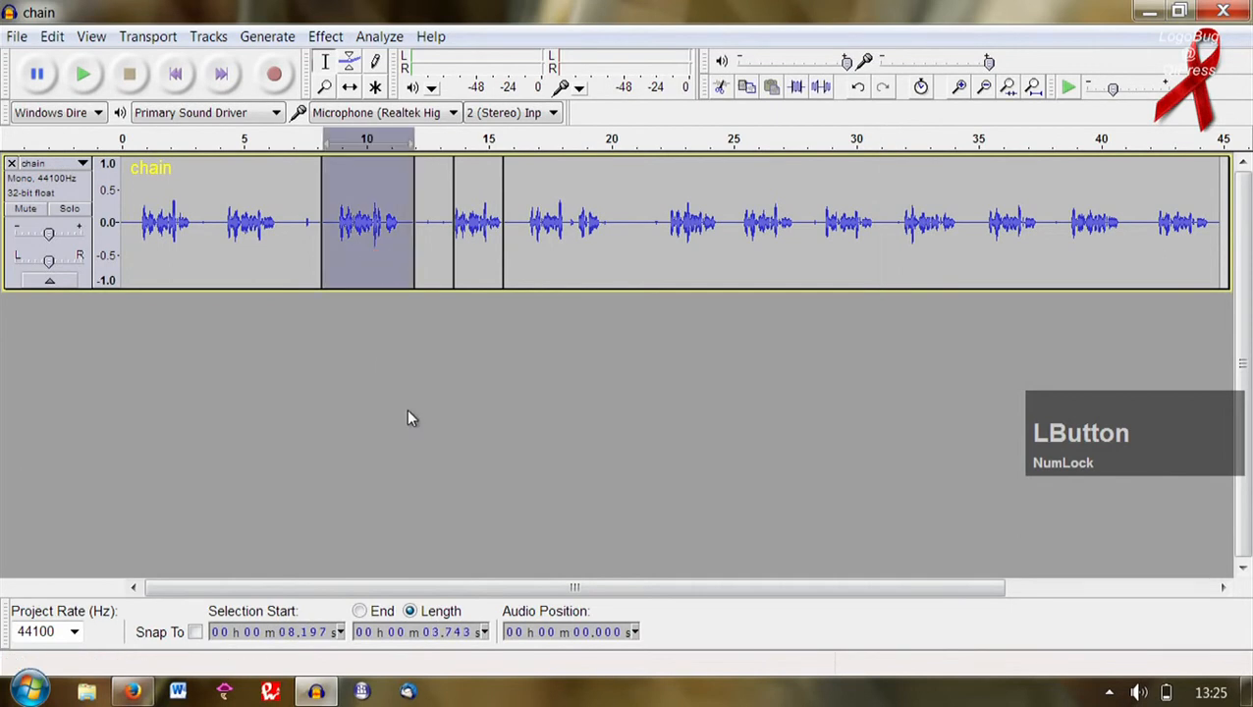
left_click(17, 36)
left_click(144, 334)
type("small-")
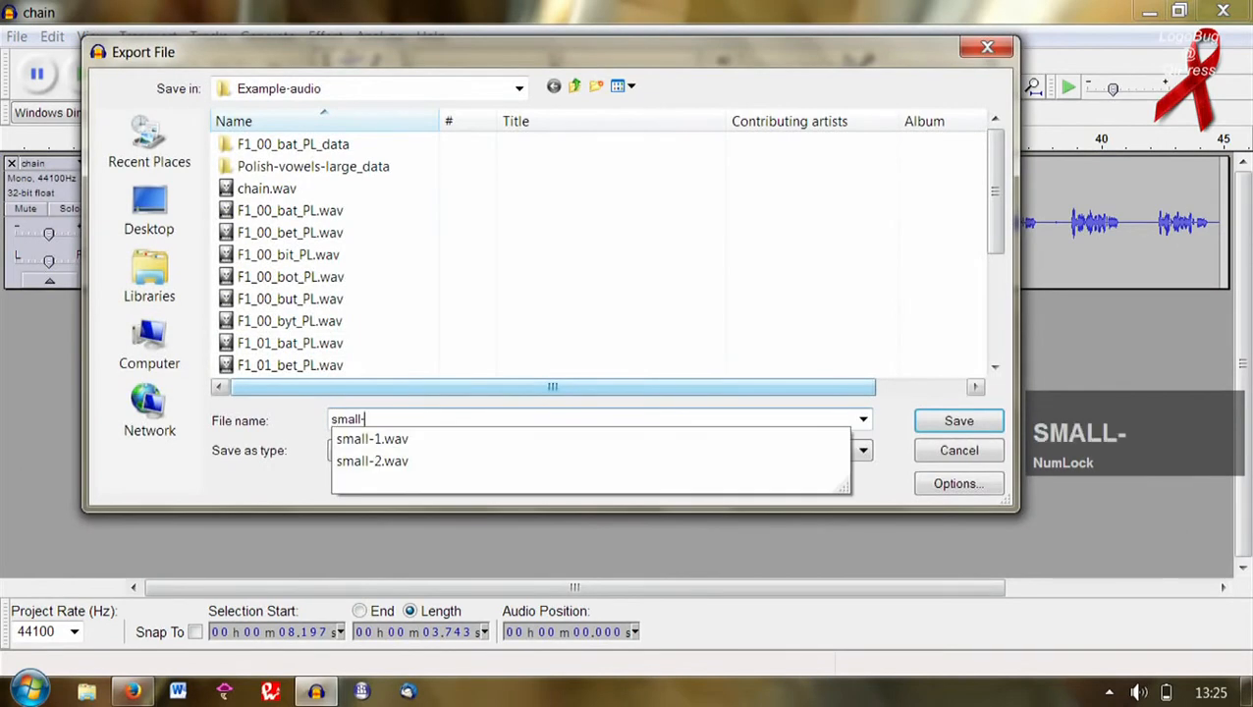
key("Return")
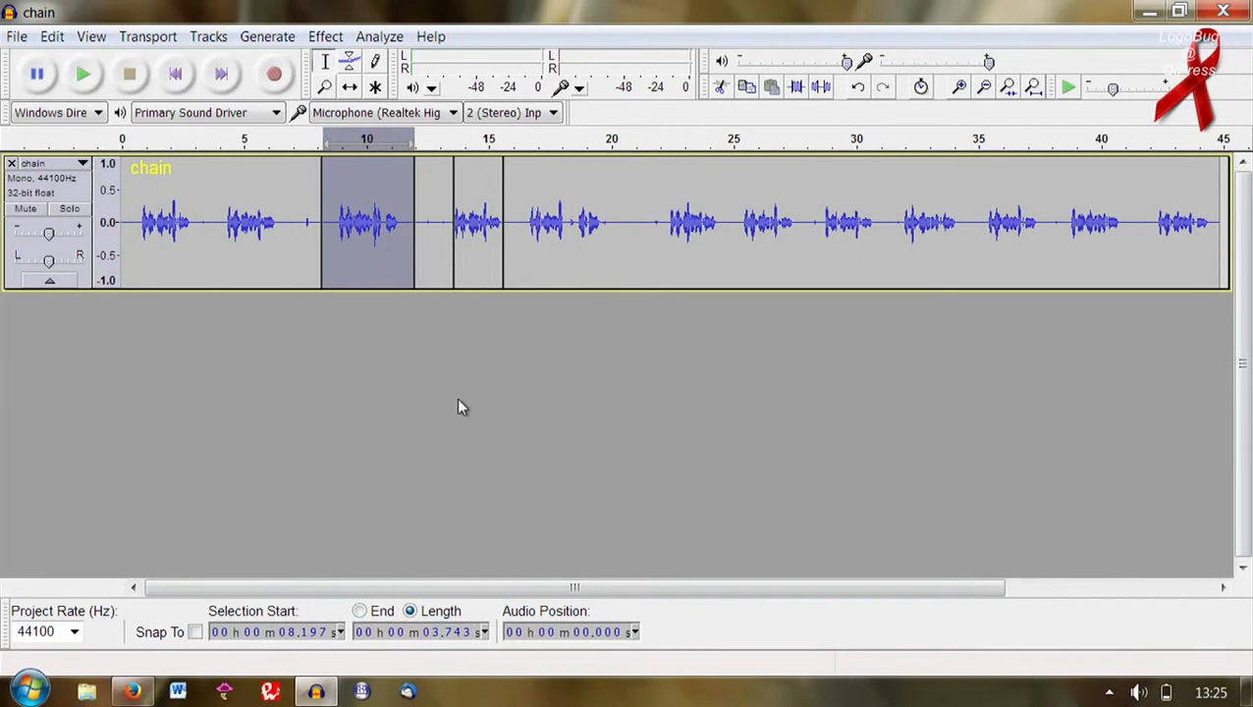
- Close the project without saving changes, then restart Audacity and reopen chain.wav
left_click(1218, 12)
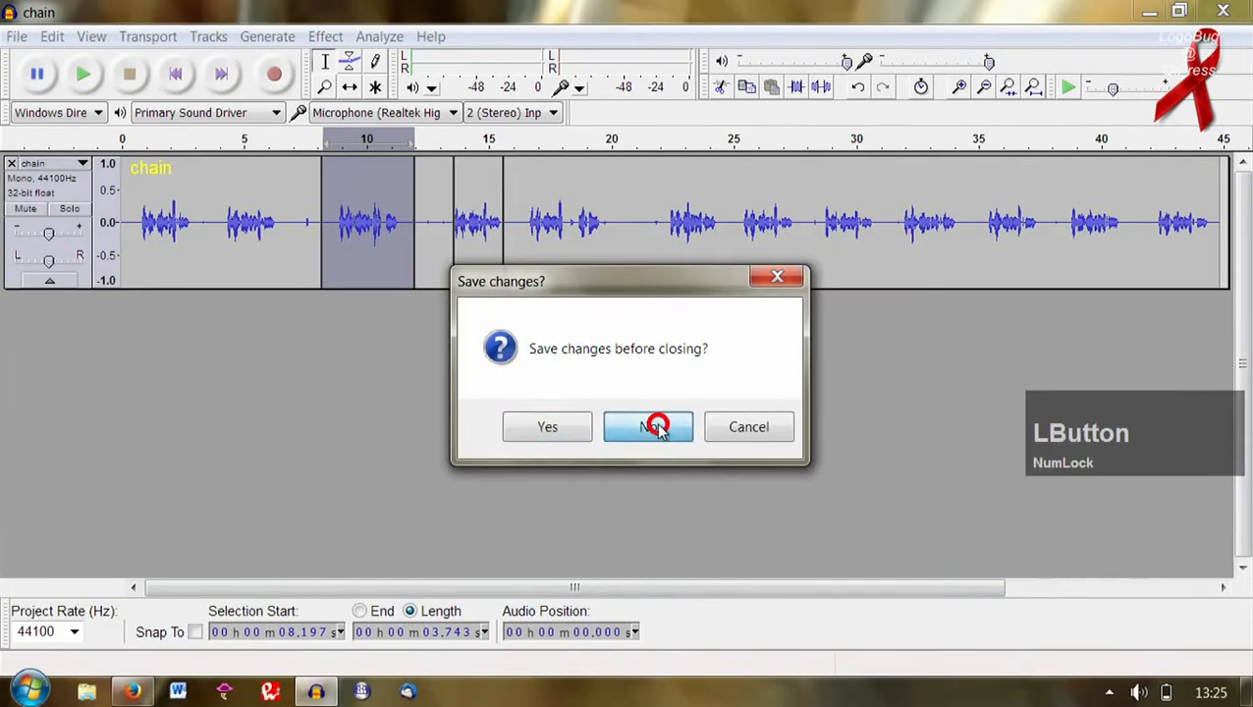
left_click(657, 428)
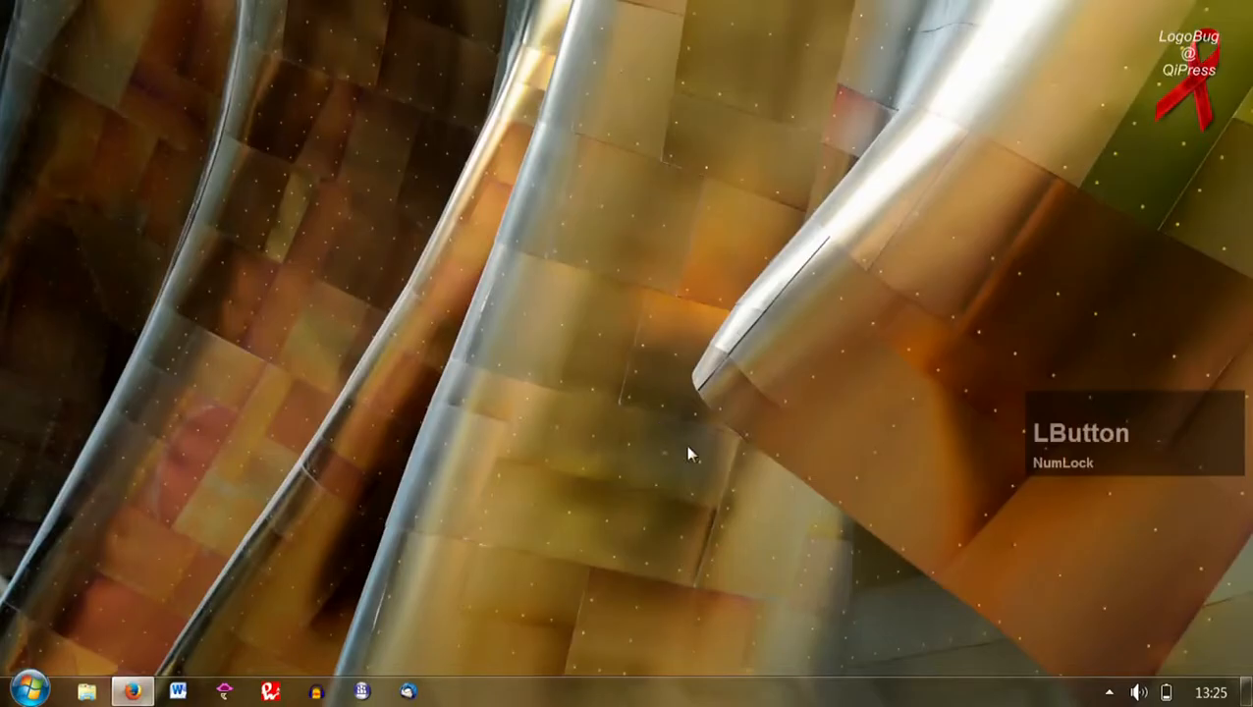
left_click(316, 692)
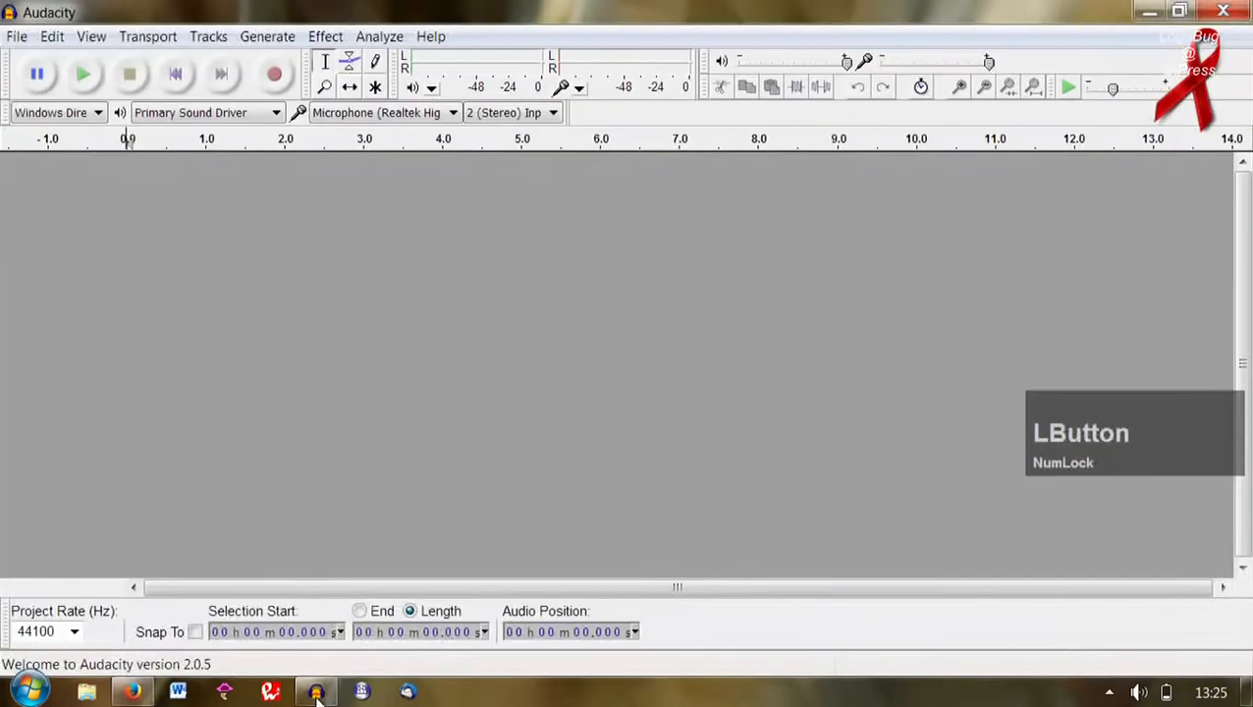
left_click(17, 37)
left_click(47, 85)
double_click(257, 207)
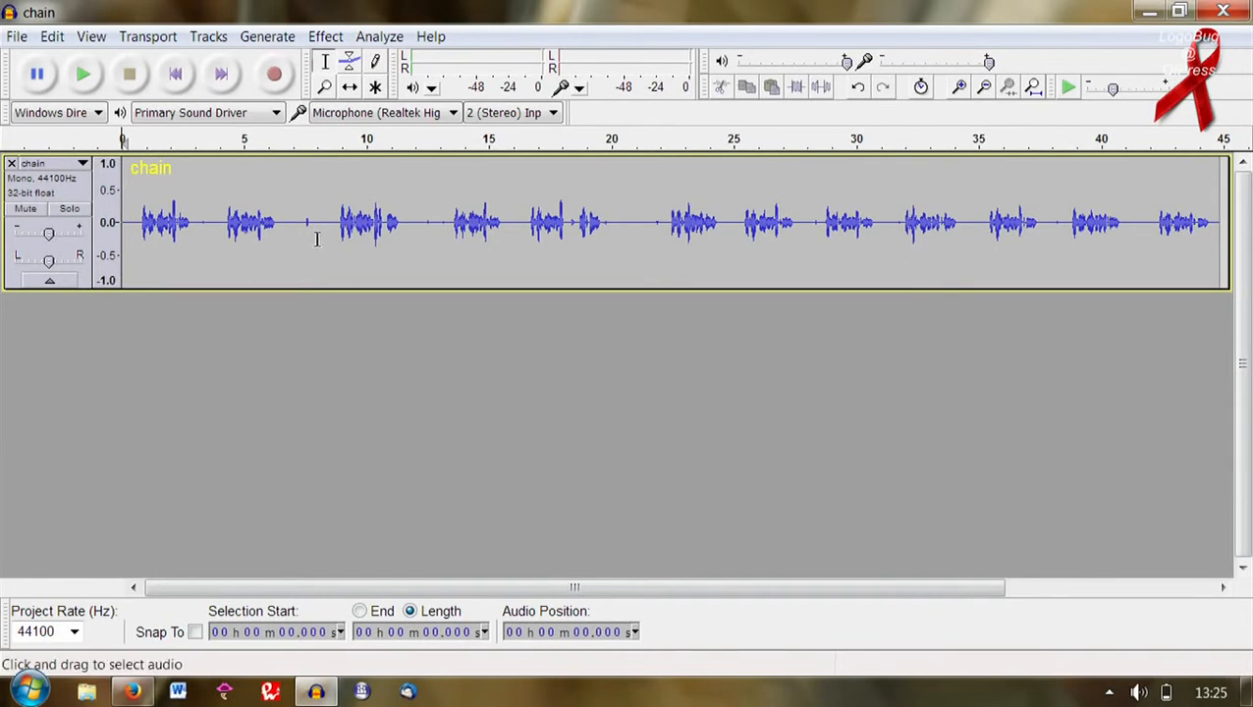
- Select about 3.22 s of audio from about 8.5 s and export the selection as the 16-bit PCM WAV file small-4
left_click_drag(330, 239, 407, 243)
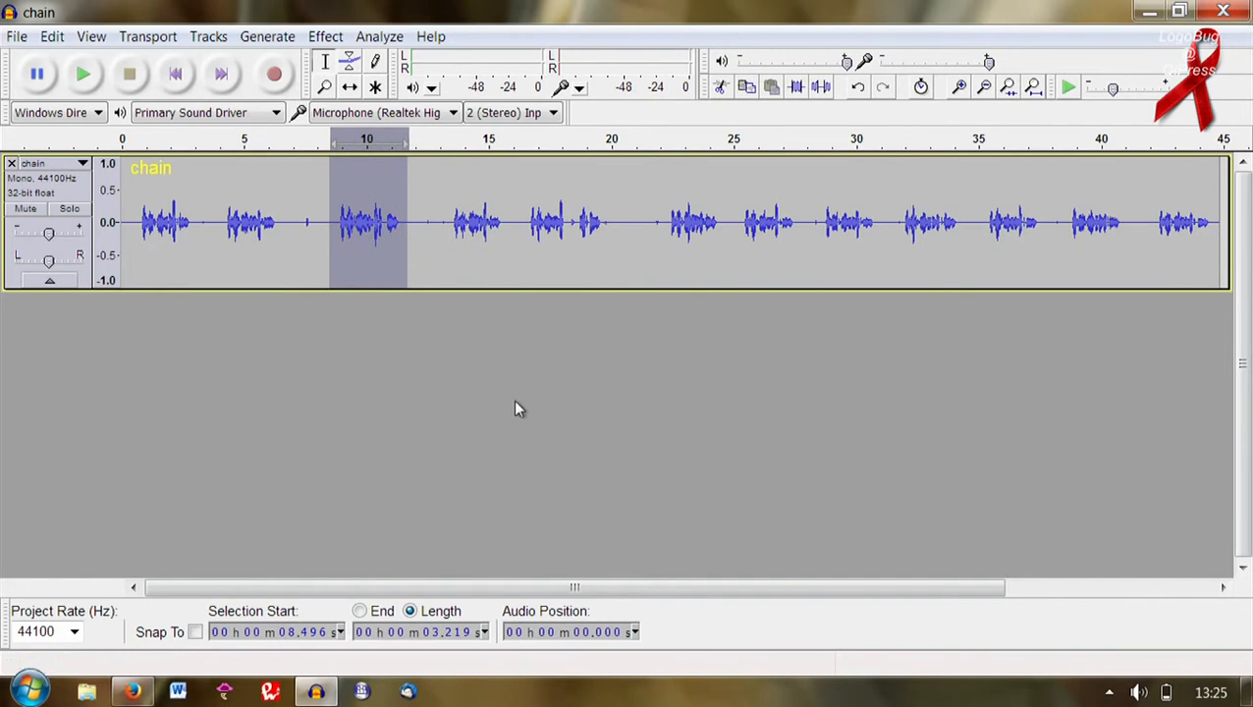
left_click(17, 37)
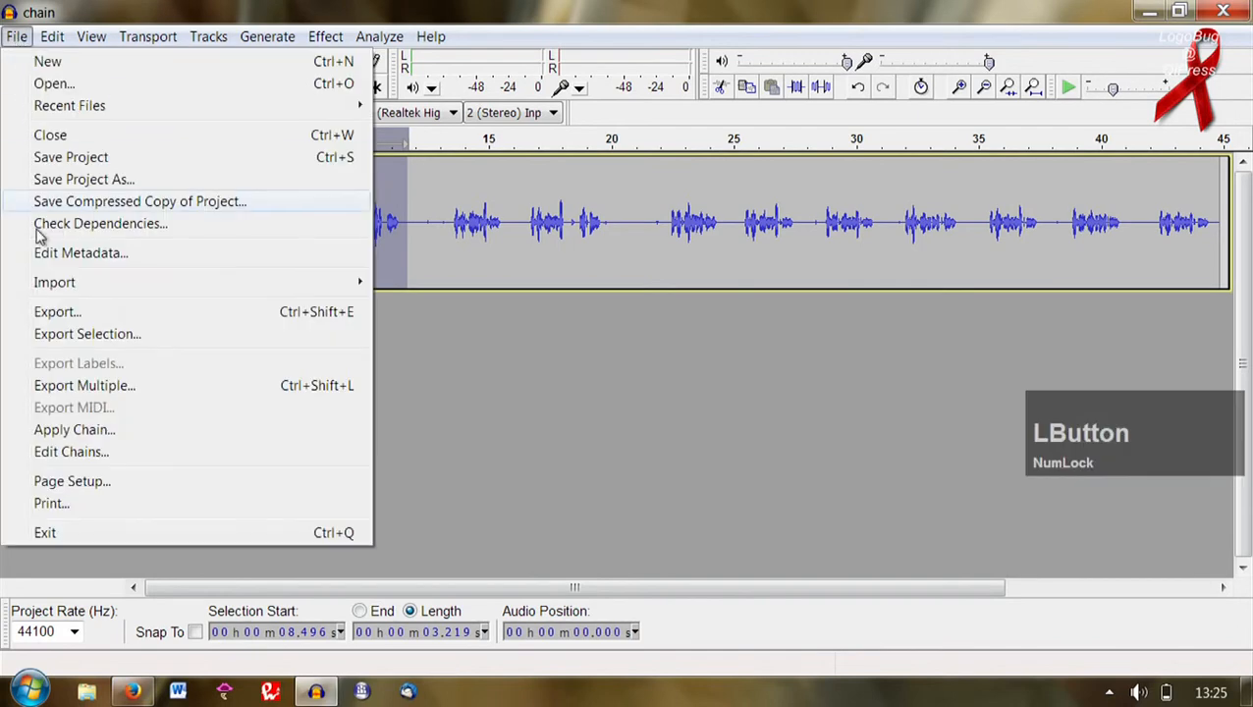
left_click(83, 335)
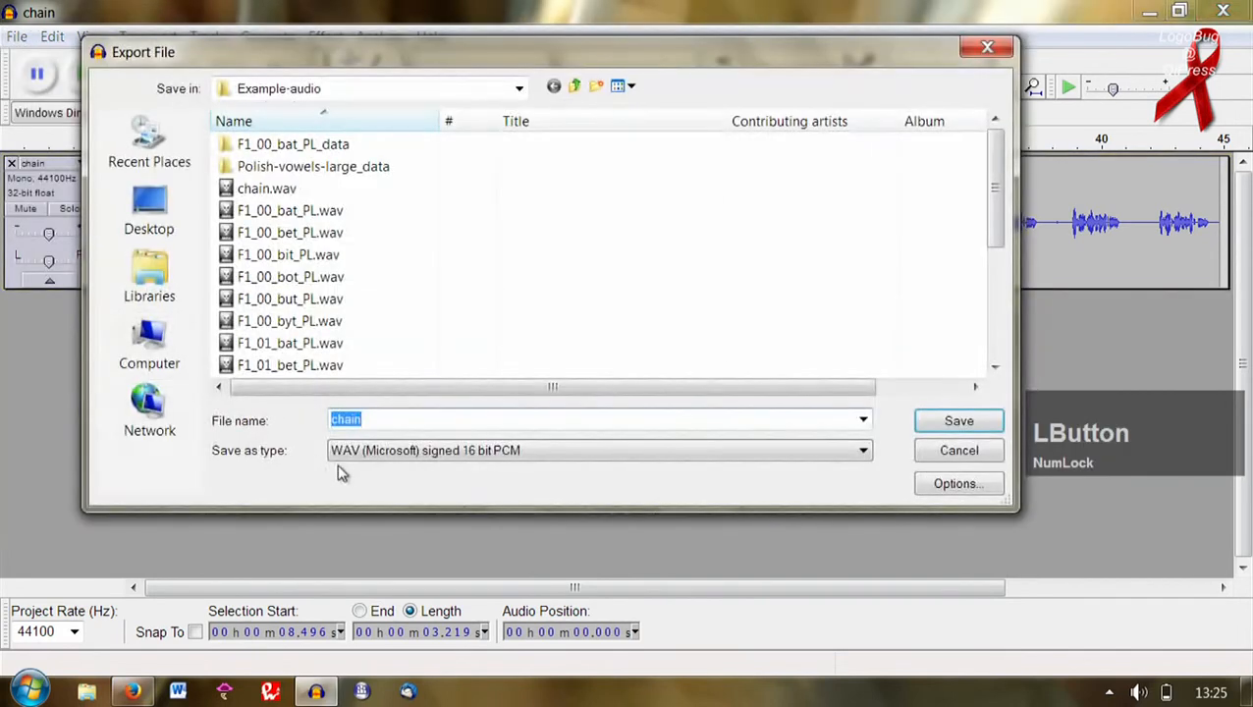
type("small-4")
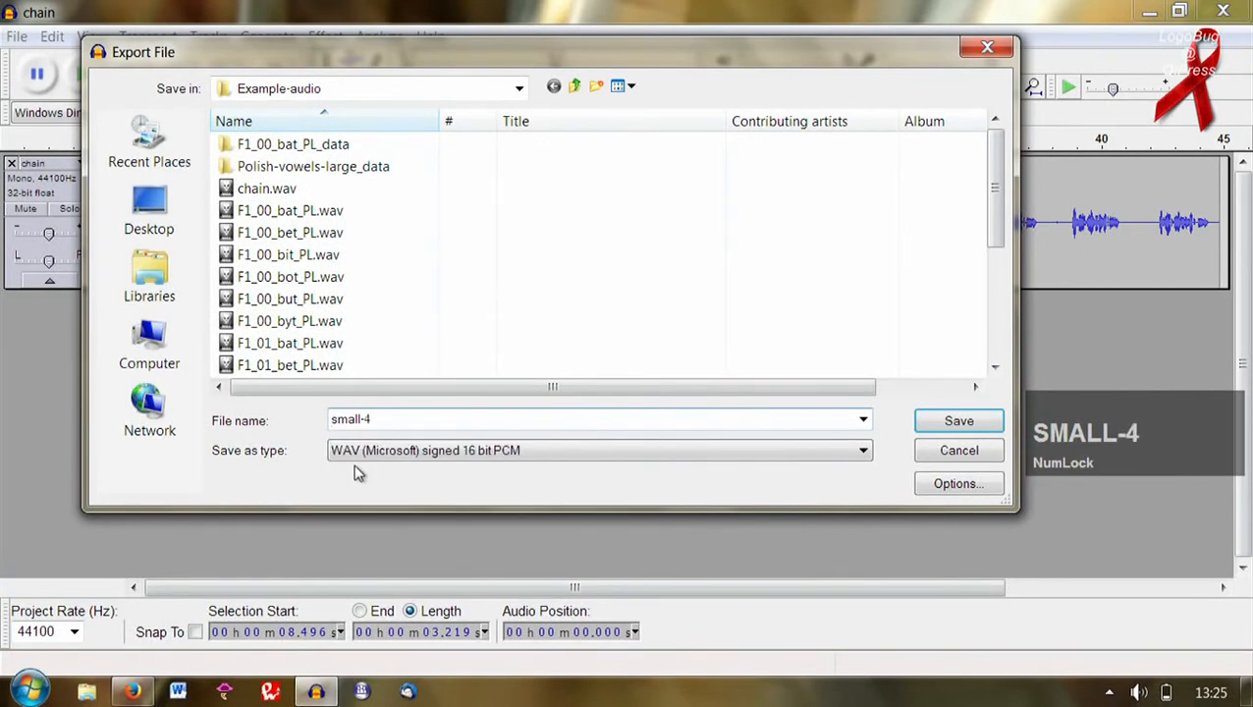
key("Return")
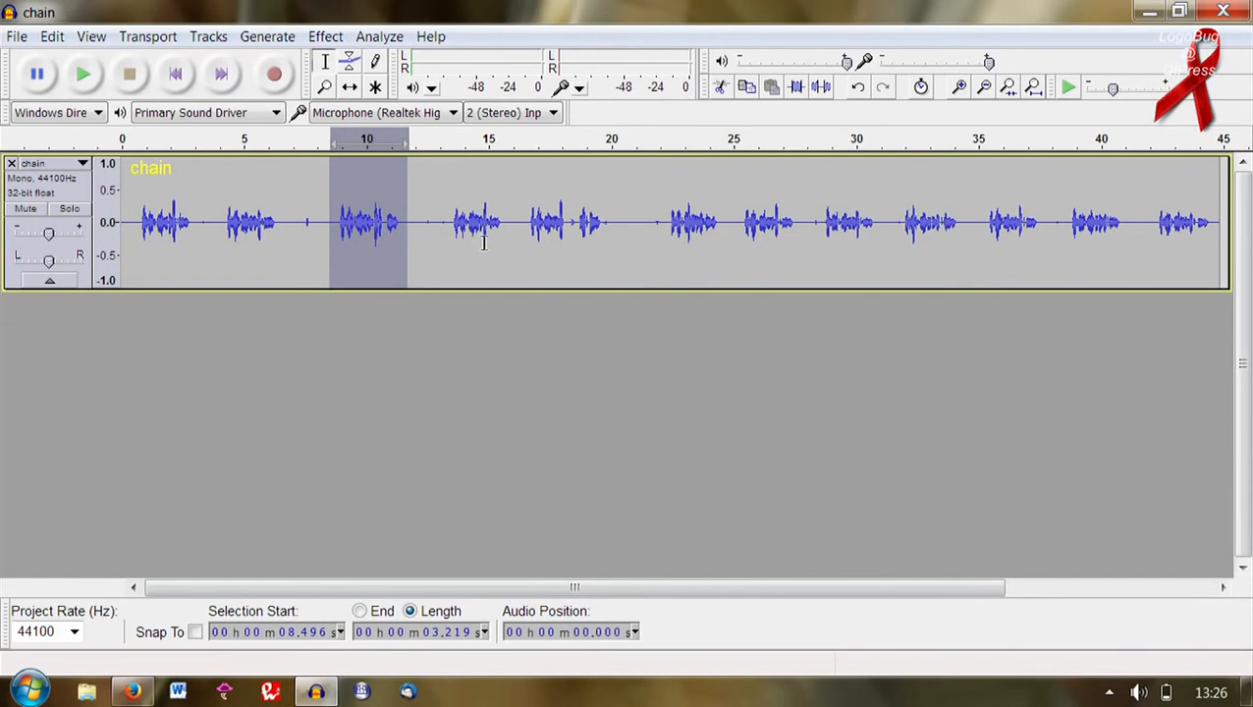
- Select about 3.37 s of audio from about 8.46 s and move the selection edges to zero crossings
left_click_drag(448, 242, 510, 253)
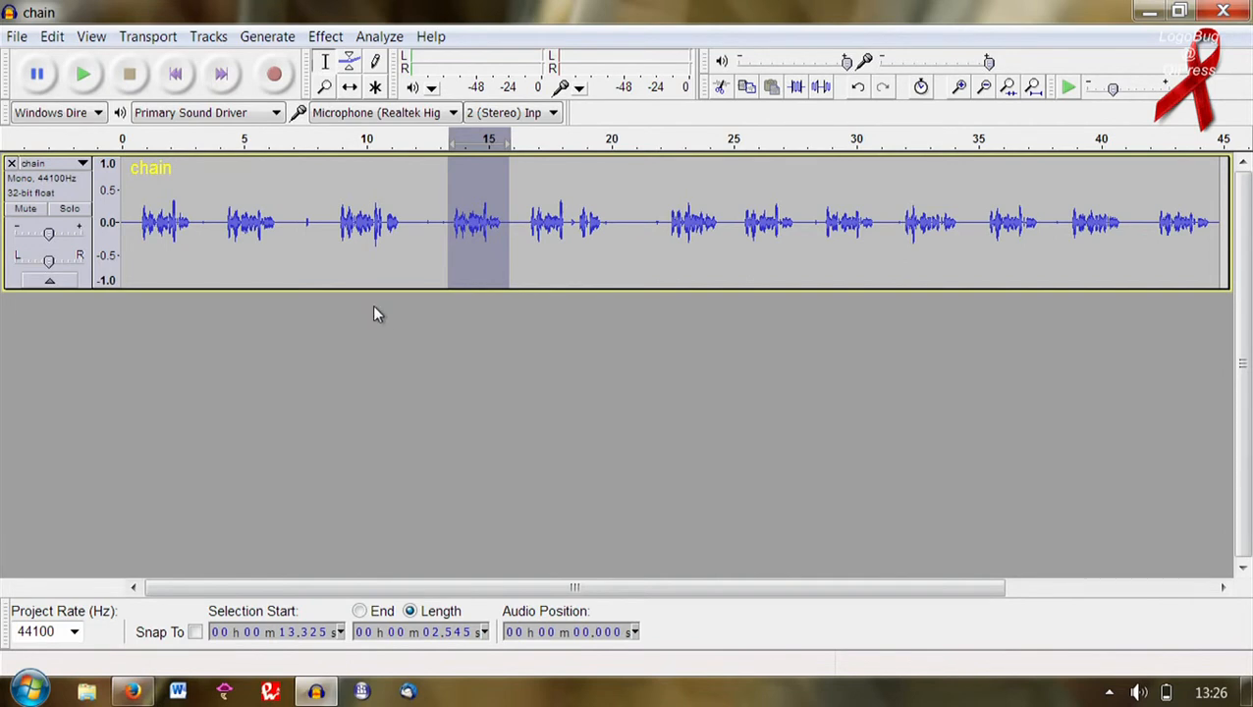
left_click_drag(329, 246, 410, 248)
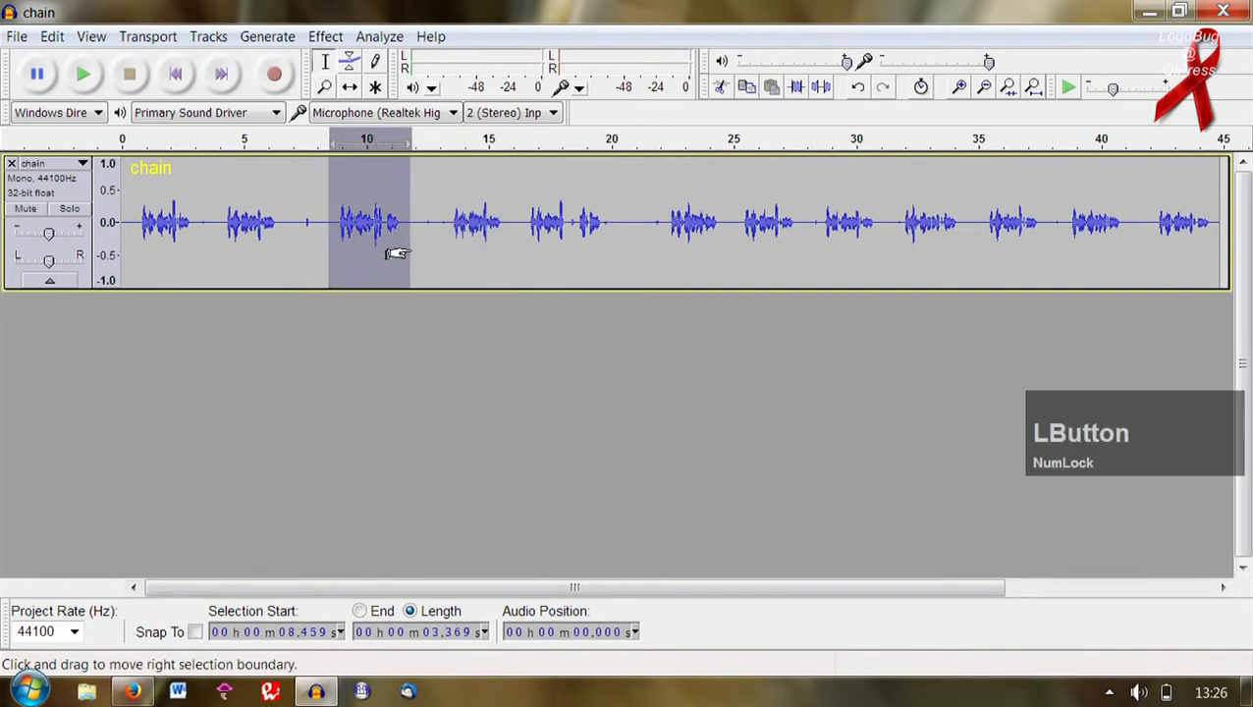
left_click(51, 38)
left_click(197, 310)
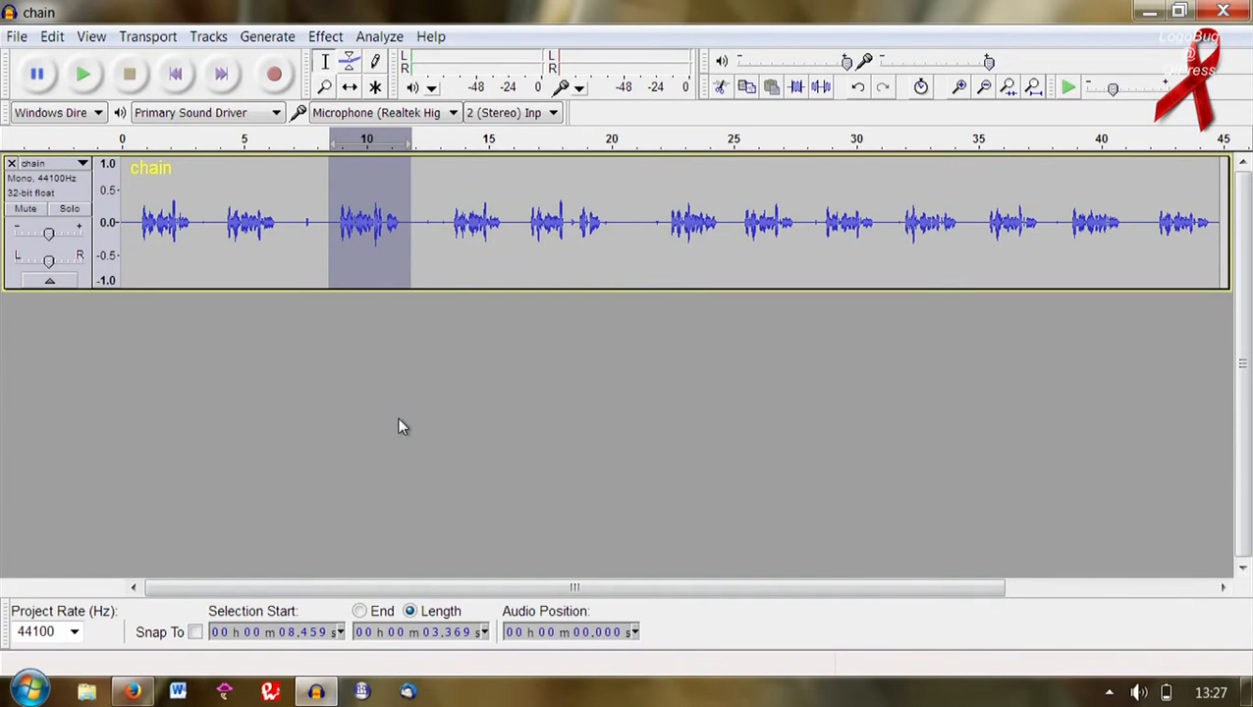
- Enlarge the chain track's height and examine the waveform around the selection's starting edge
left_click_drag(514, 288, 515, 512)
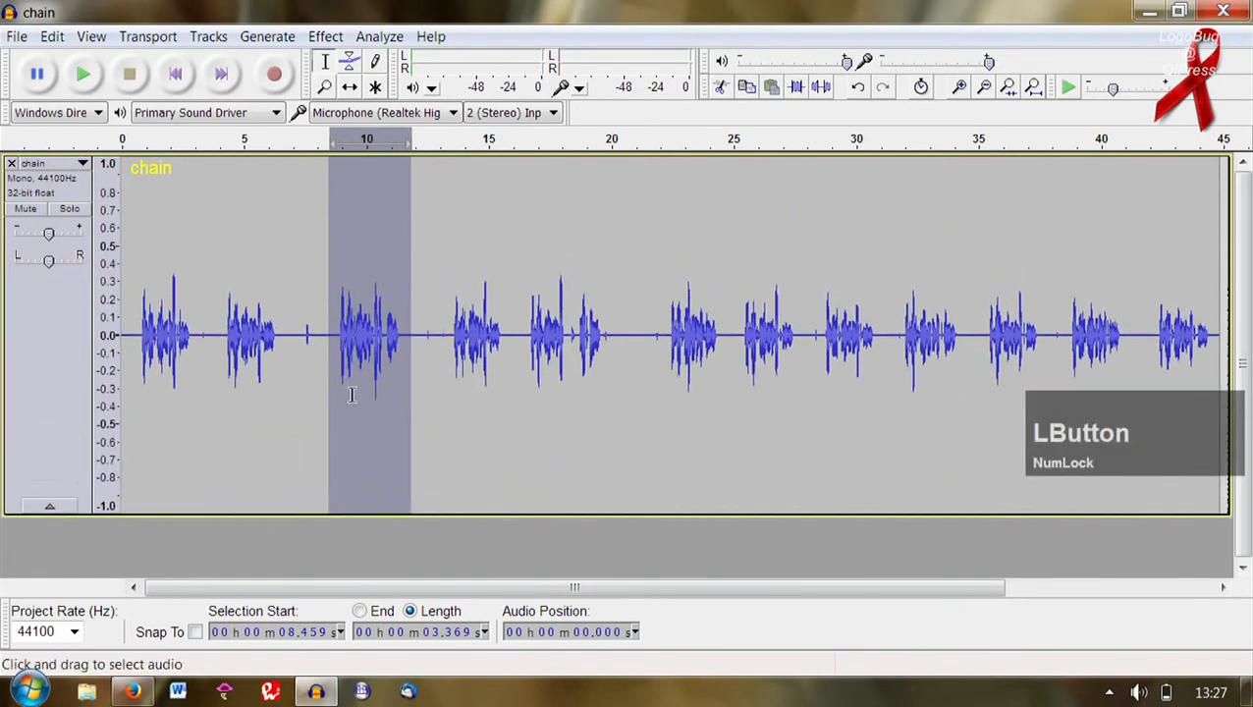
scroll(339, 363, "up", 5)
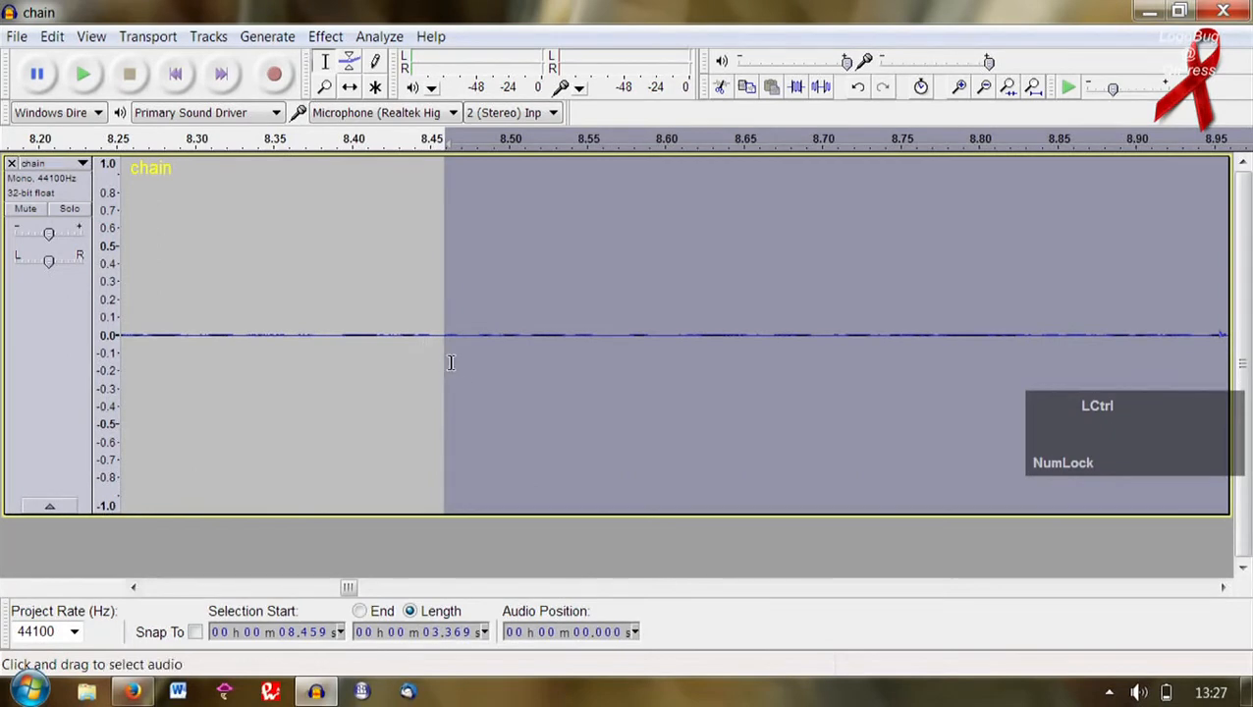
scroll(436, 371, "down", 3)
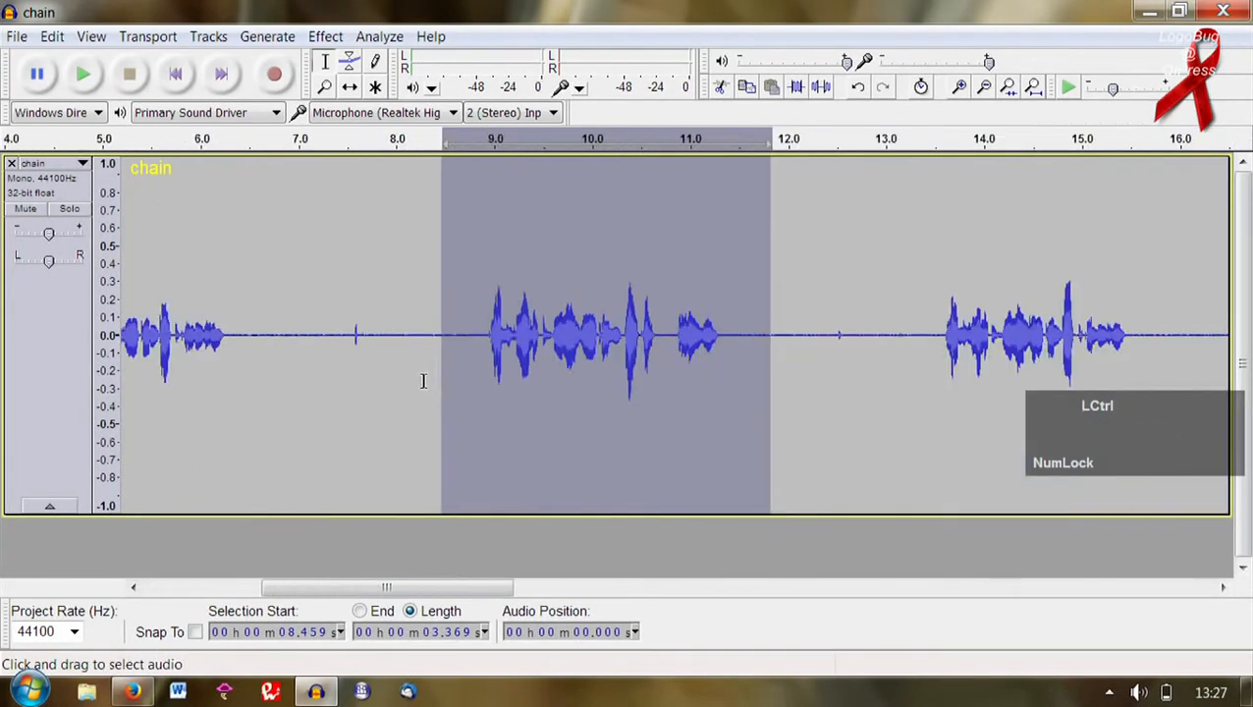
- Select about 0.038 s of the waveform from about 9.29 s, align it to zero crossings, and inspect its starting edge up close
left_click(648, 397)
scroll(568, 373, "up", 5)
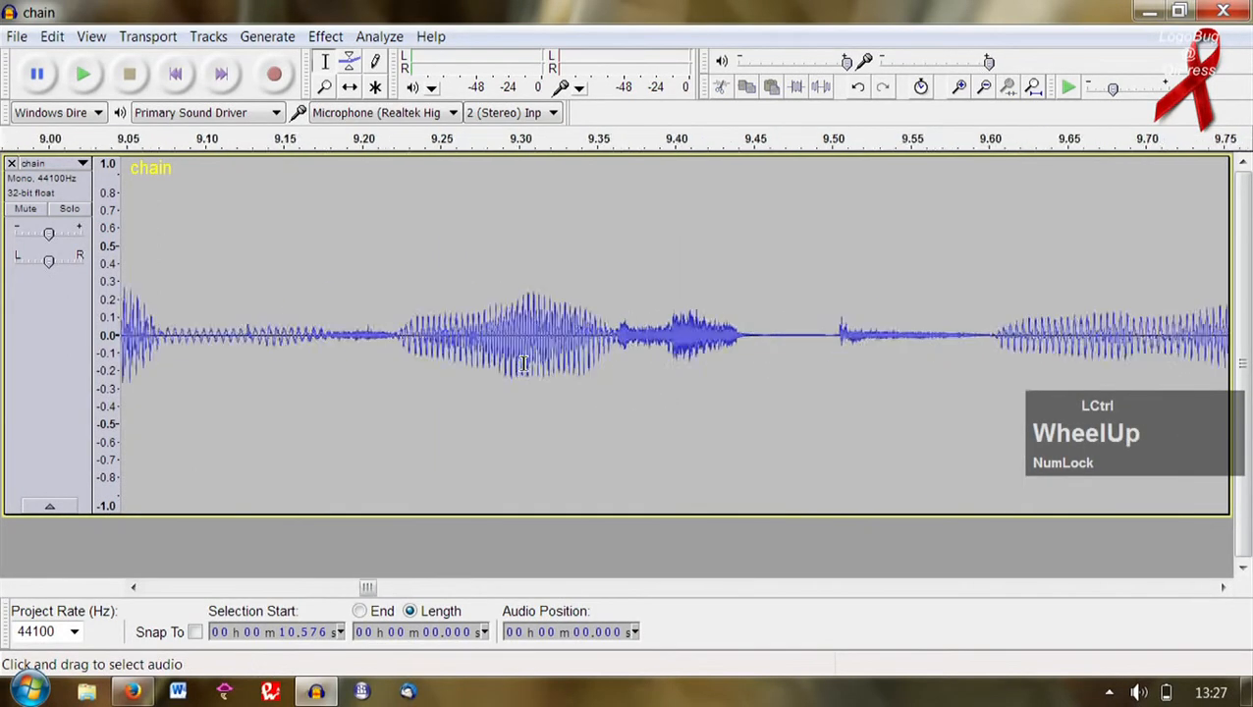
left_click_drag(482, 341, 600, 412)
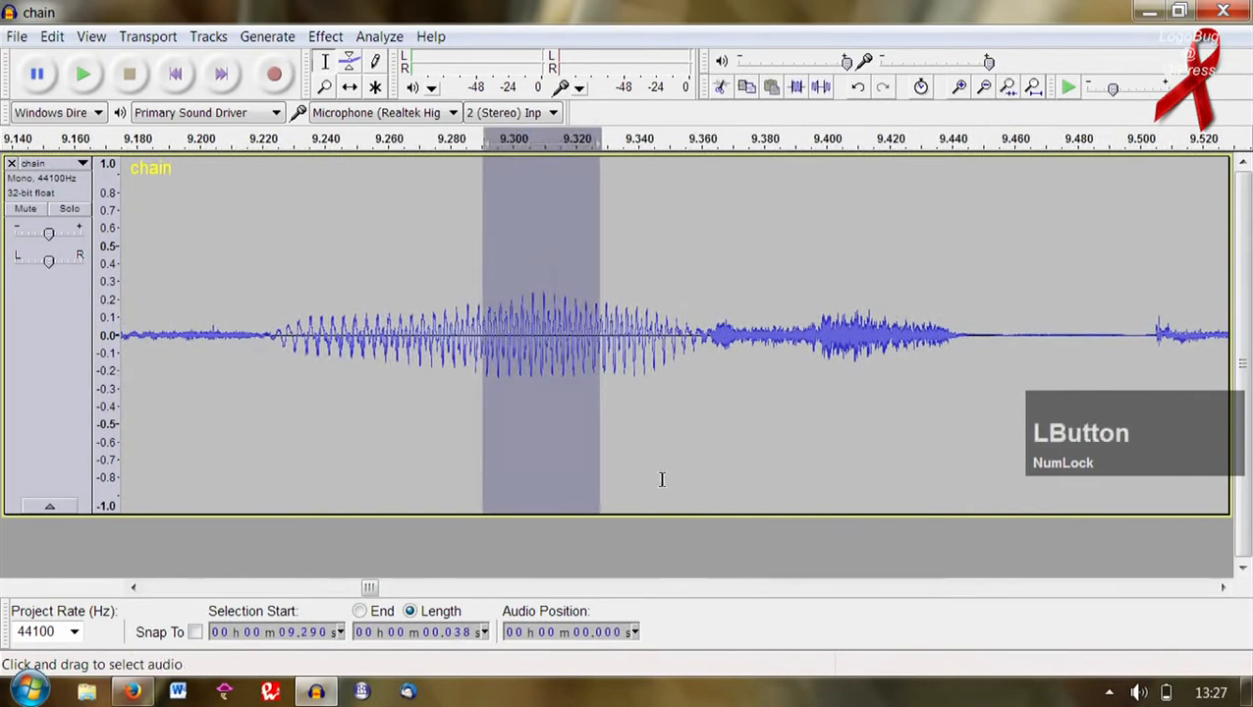
left_click(52, 37)
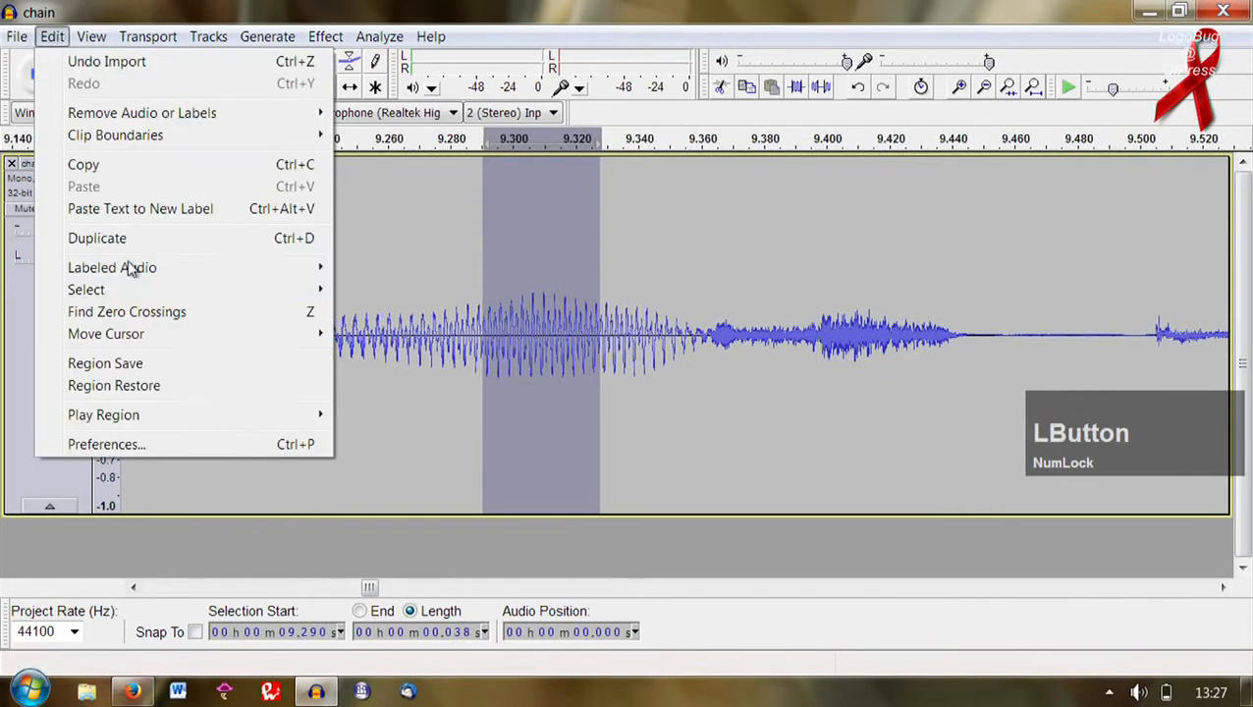
left_click(157, 312)
scroll(482, 363, "up", 5)
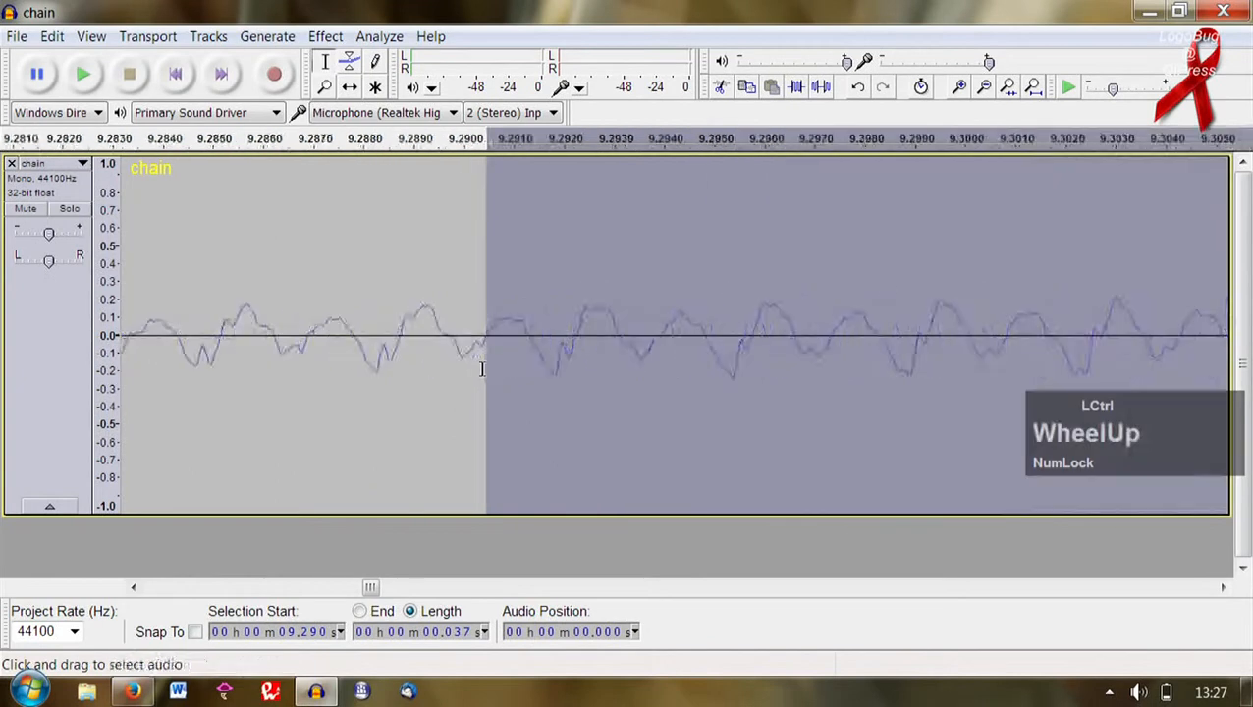
scroll(481, 368, "up", 1)
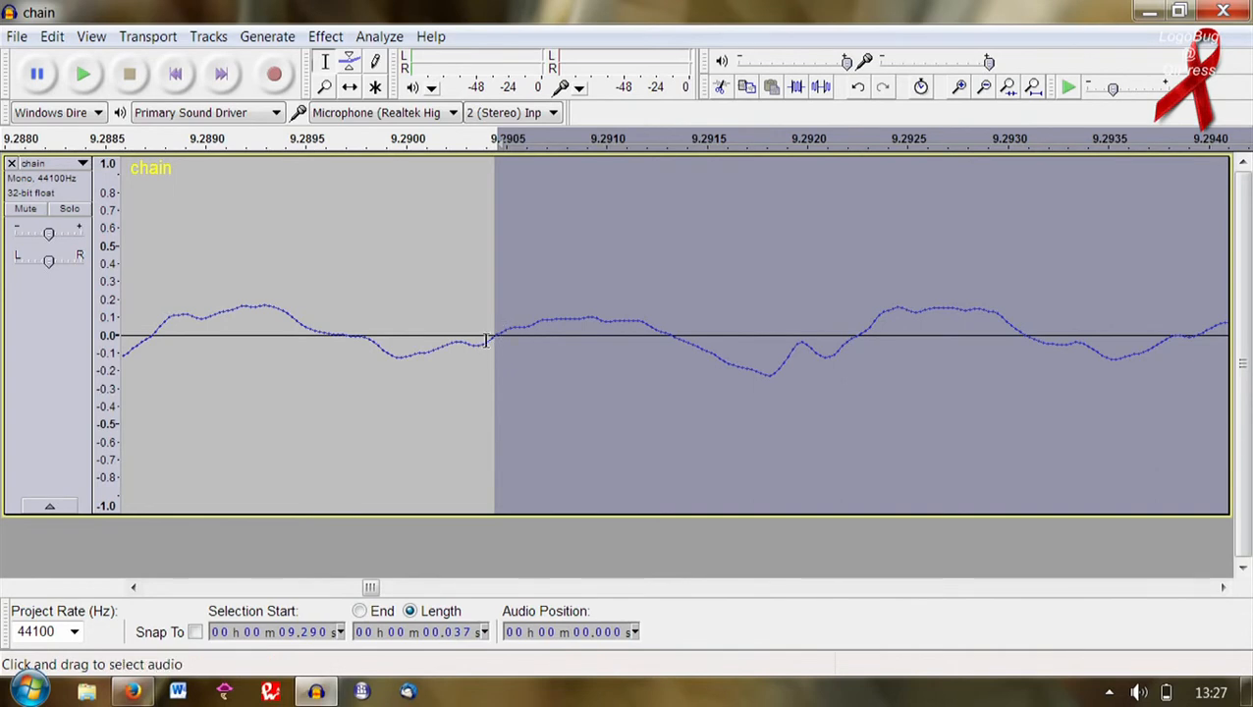
scroll(486, 344, "down", 4)
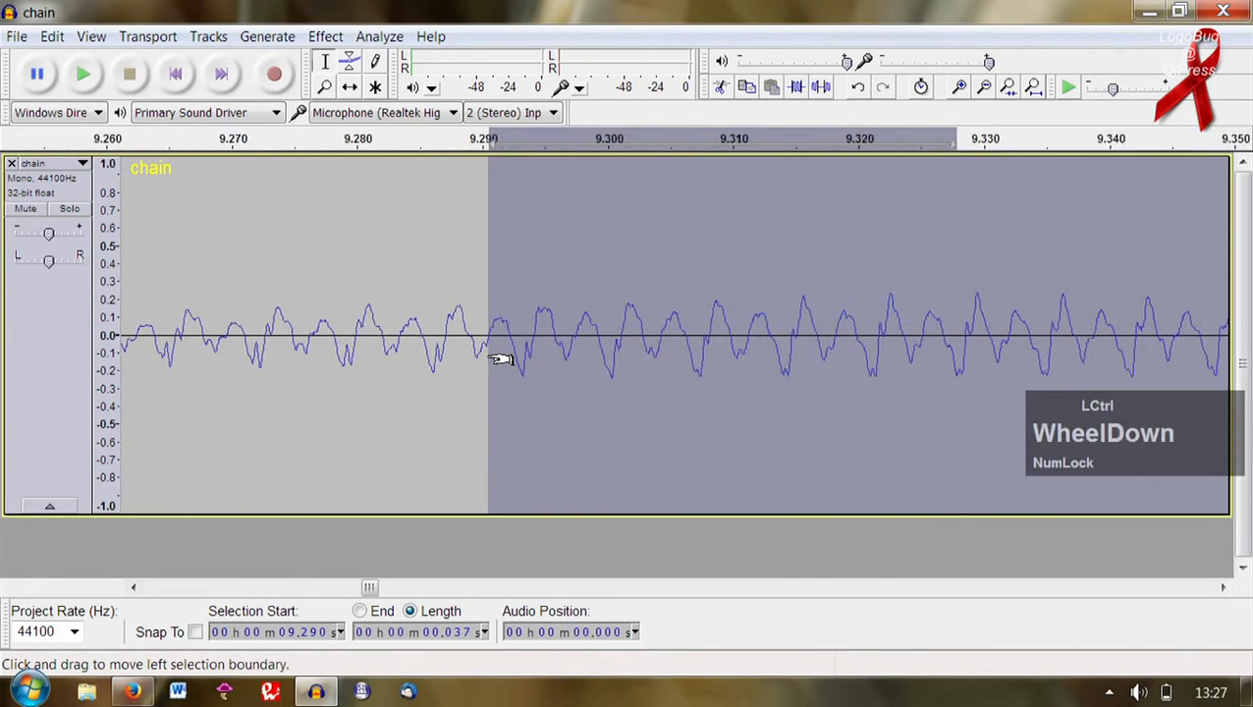
- Select about 3.2 s of audio from about 8.59 s and move the selection edges to zero crossings
scroll(501, 358, "down", 6)
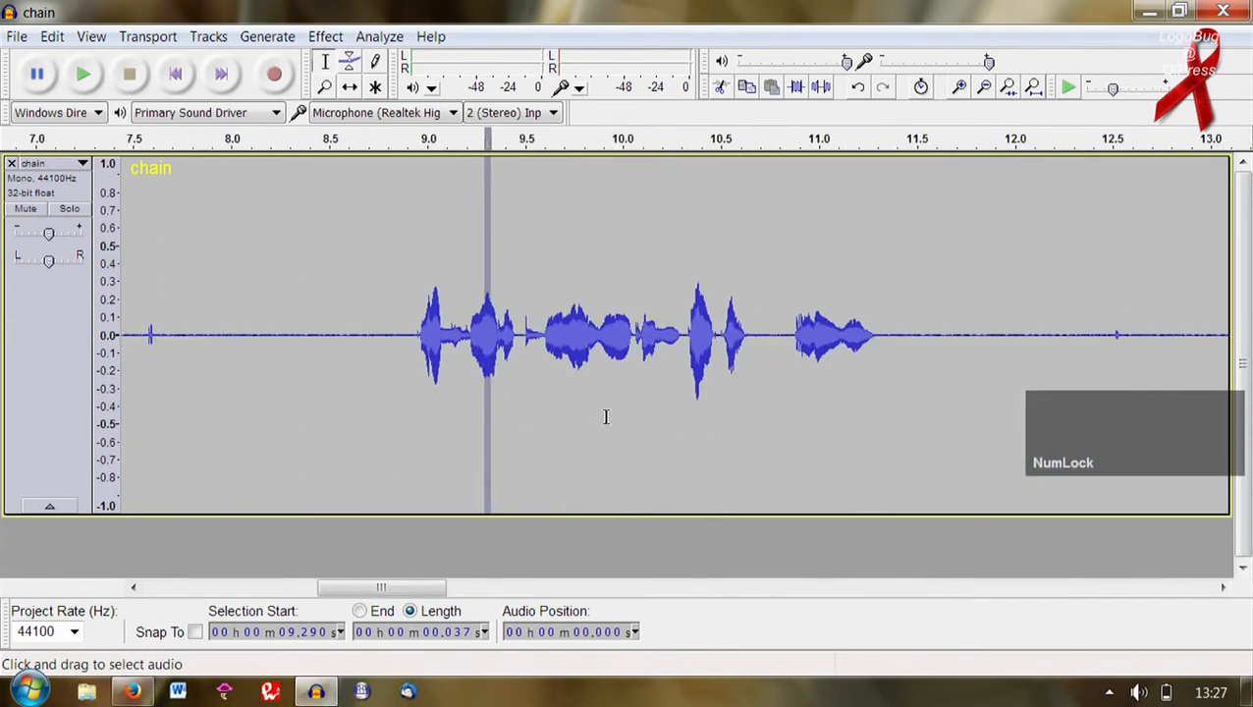
scroll(626, 424, "down", 2)
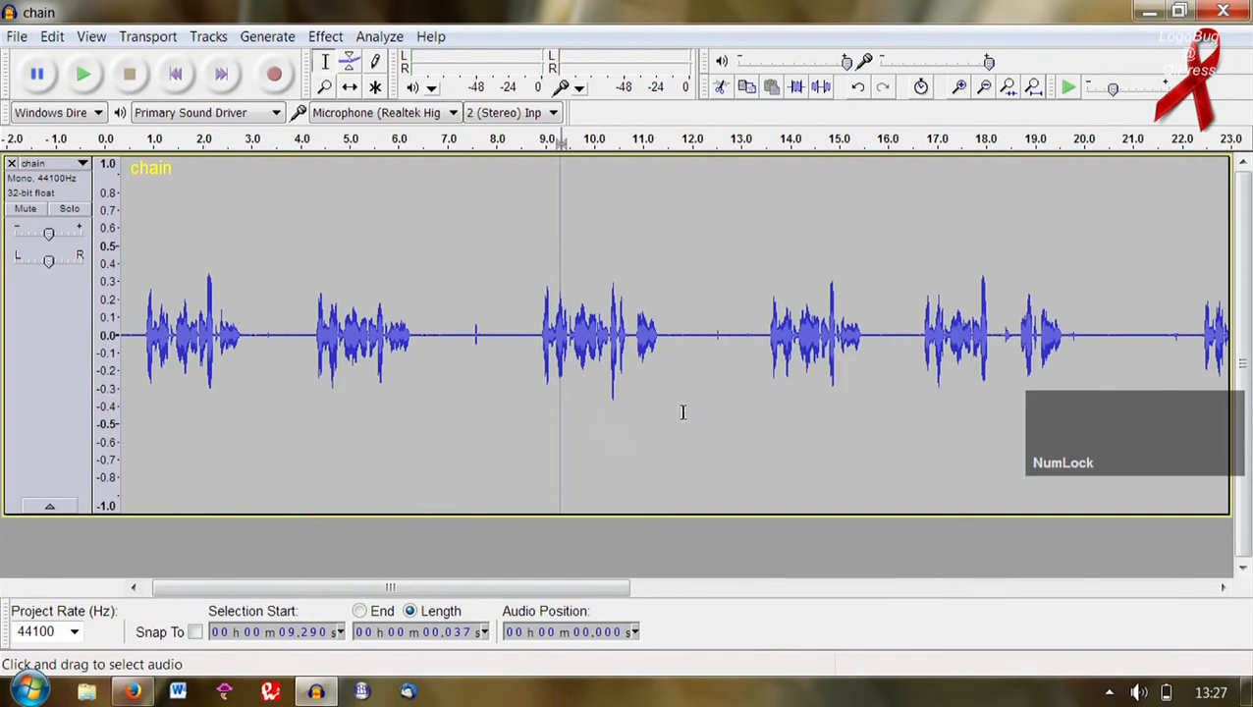
left_click(674, 365)
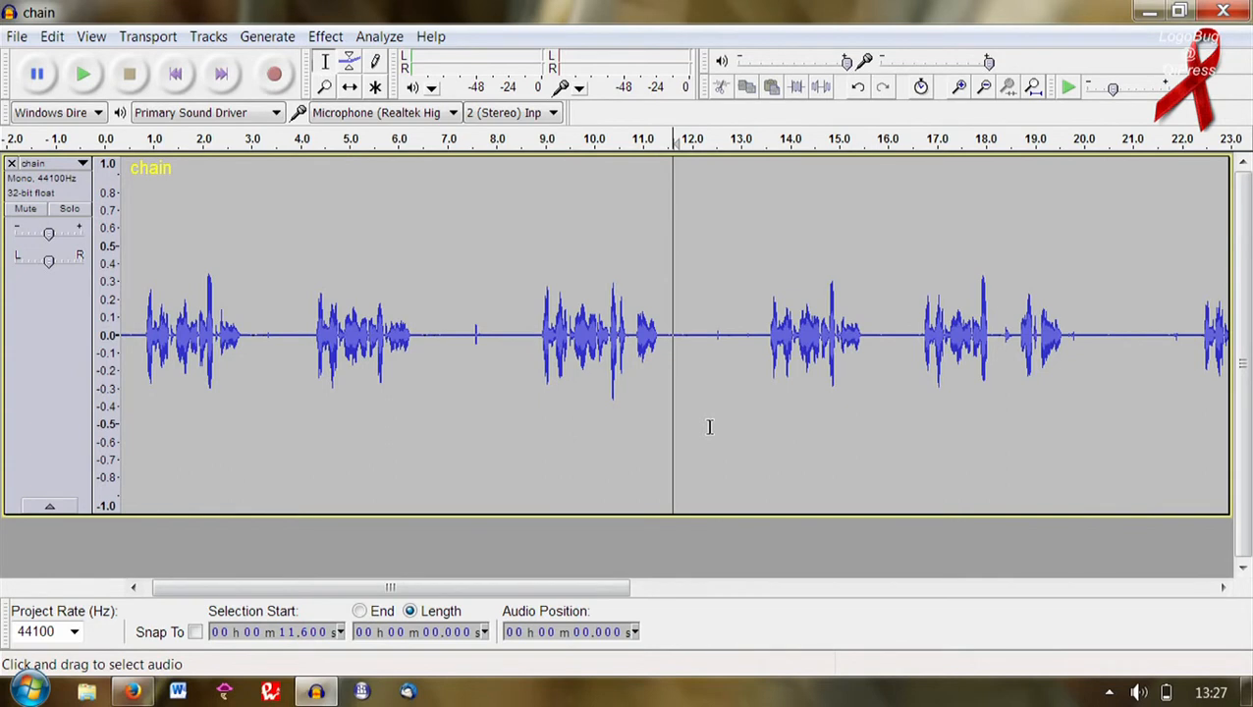
left_click(524, 351)
left_click_drag(524, 351, 677, 361)
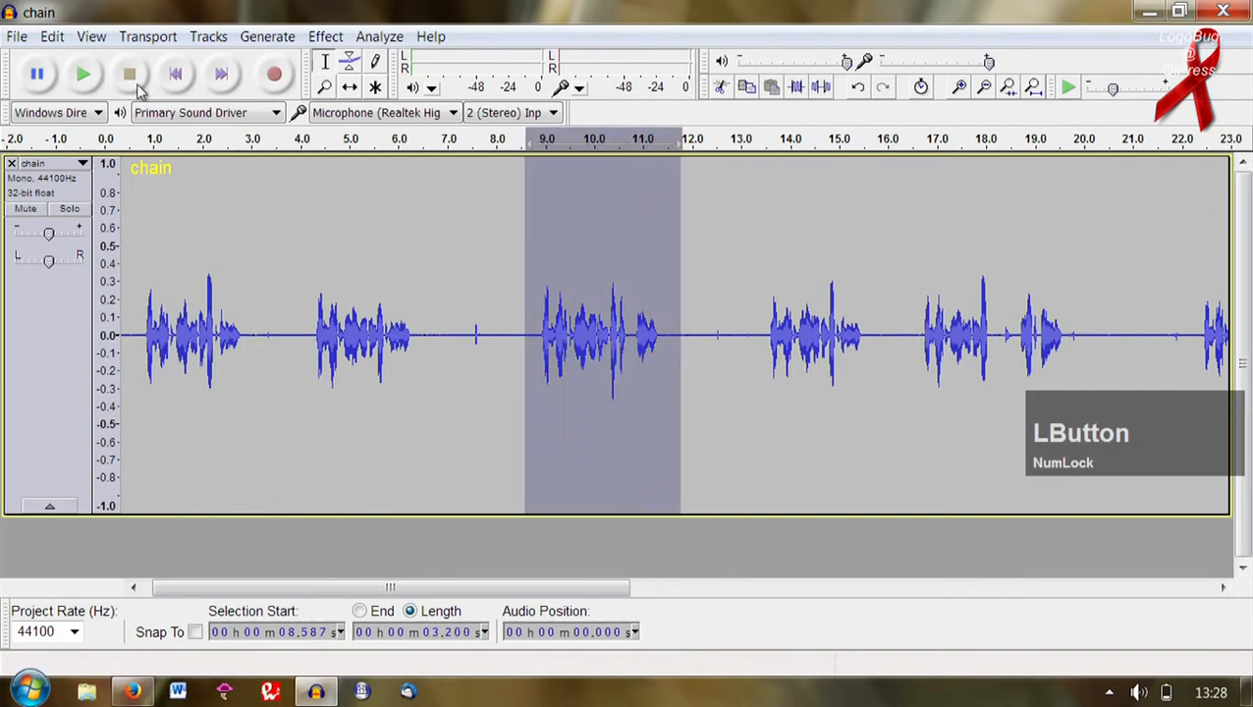
left_click(52, 36)
left_click(137, 311)
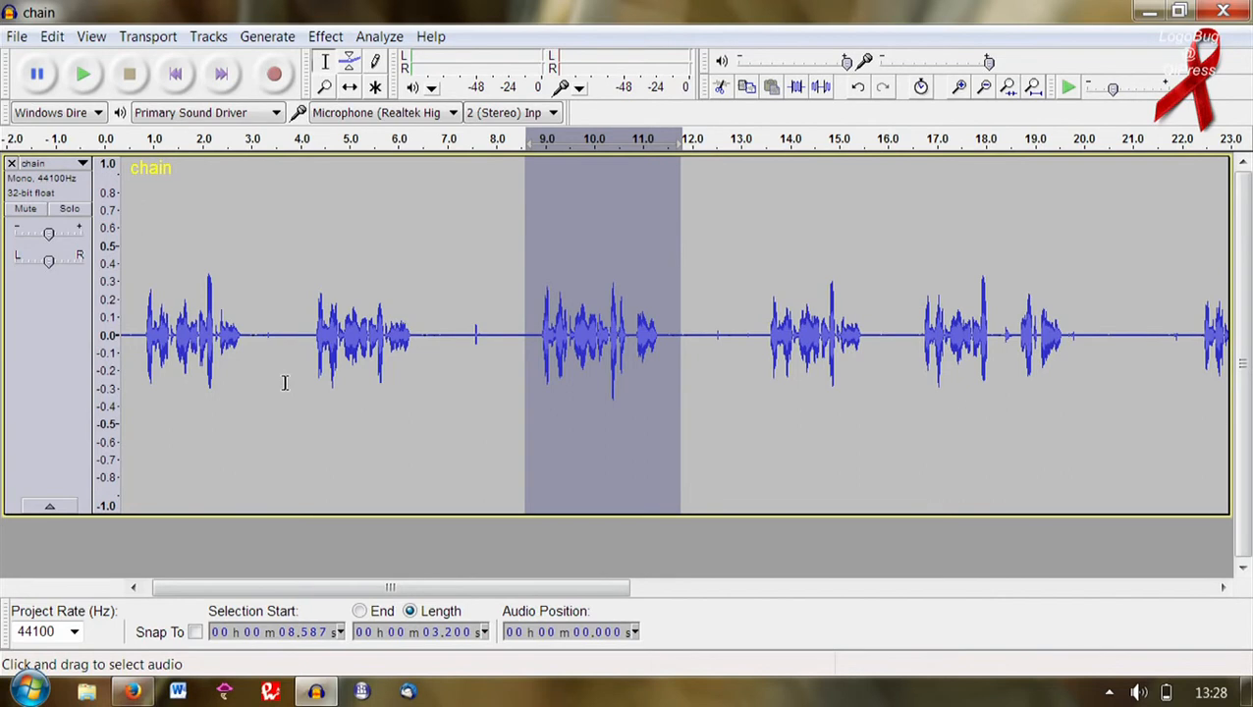
- Split the chain track at both edges of the current selection
left_click(52, 37)
mouse_move(145, 140)
left_click(375, 138)
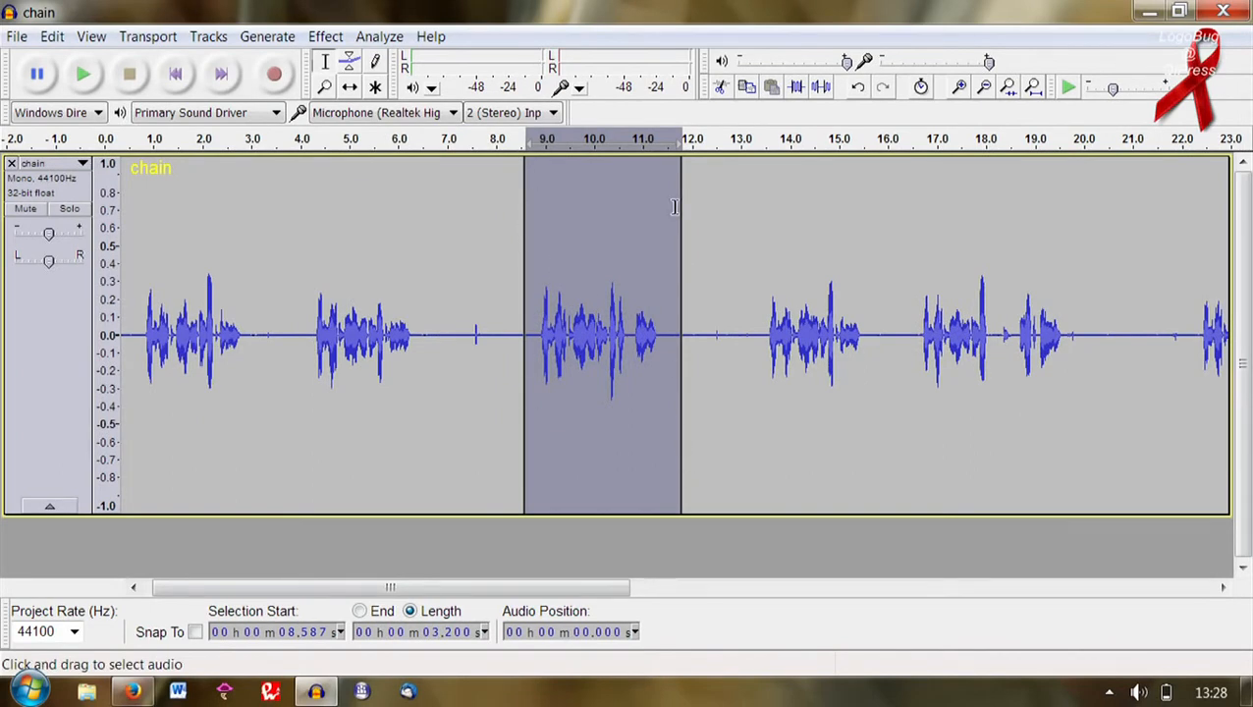
- Select about 20.3 s of audio across the split lines, and select each of the three clips in turn
left_click_drag(138, 226, 1132, 236)
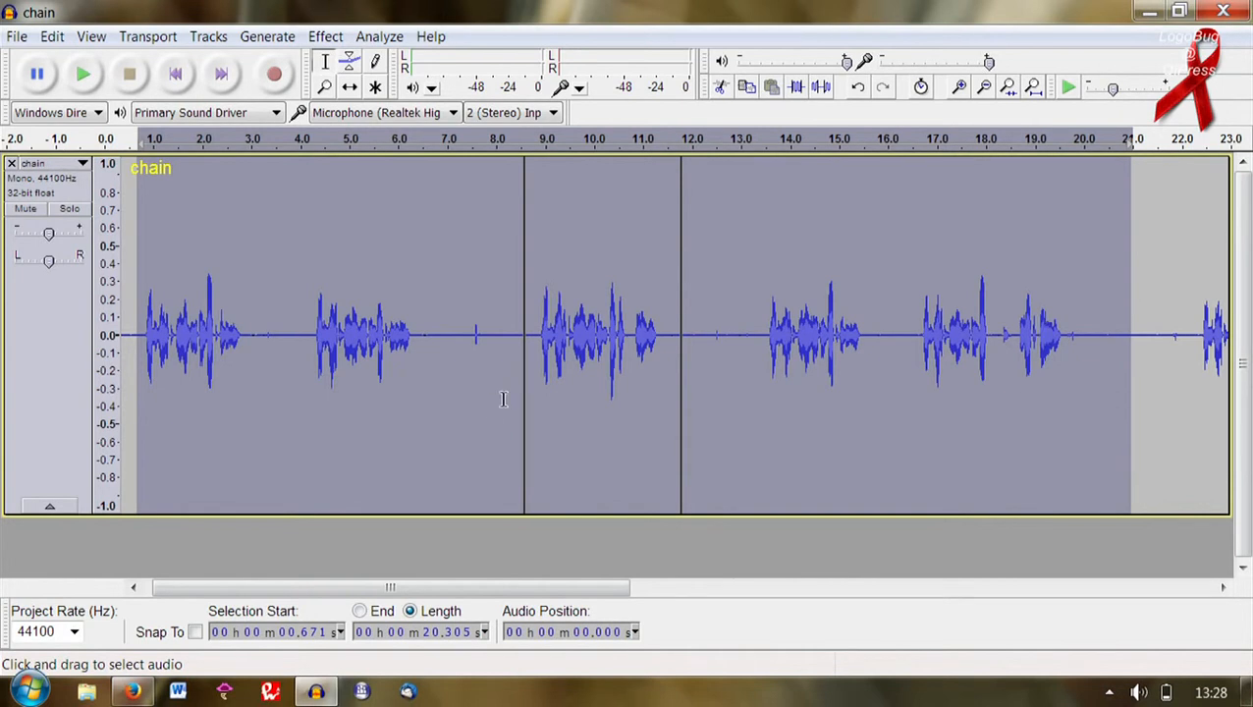
double_click(413, 414)
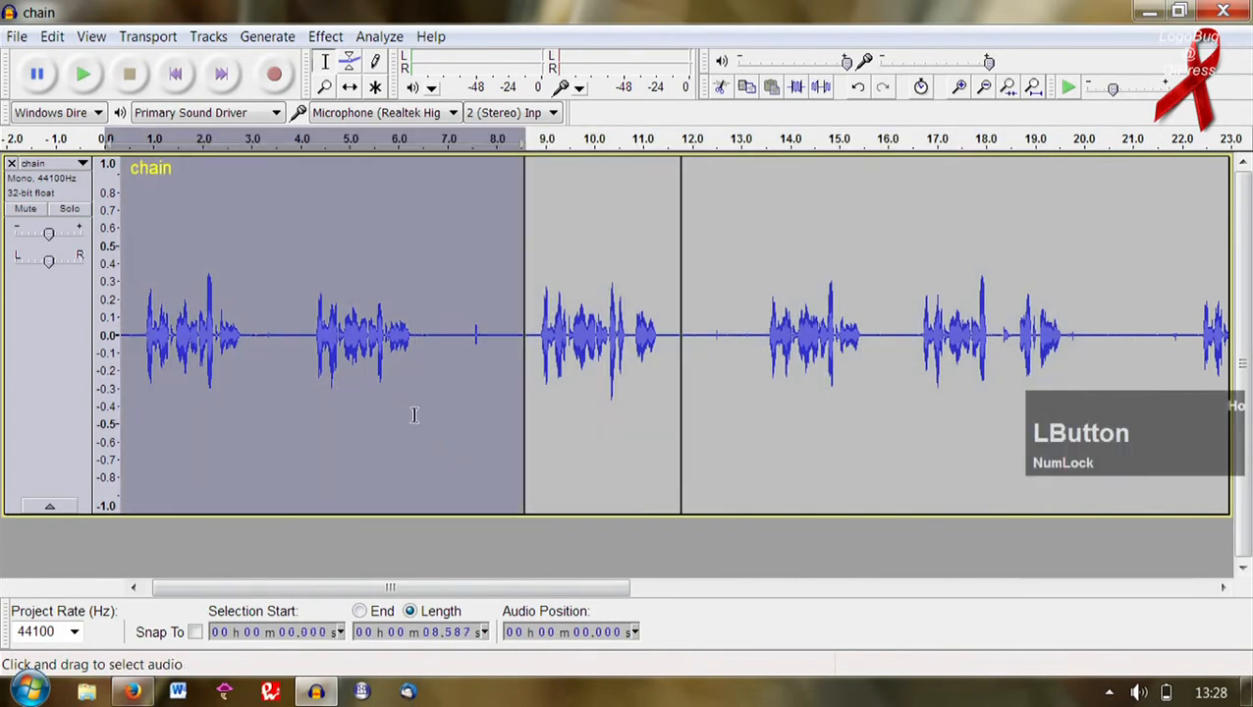
double_click(601, 425)
left_click(855, 432)
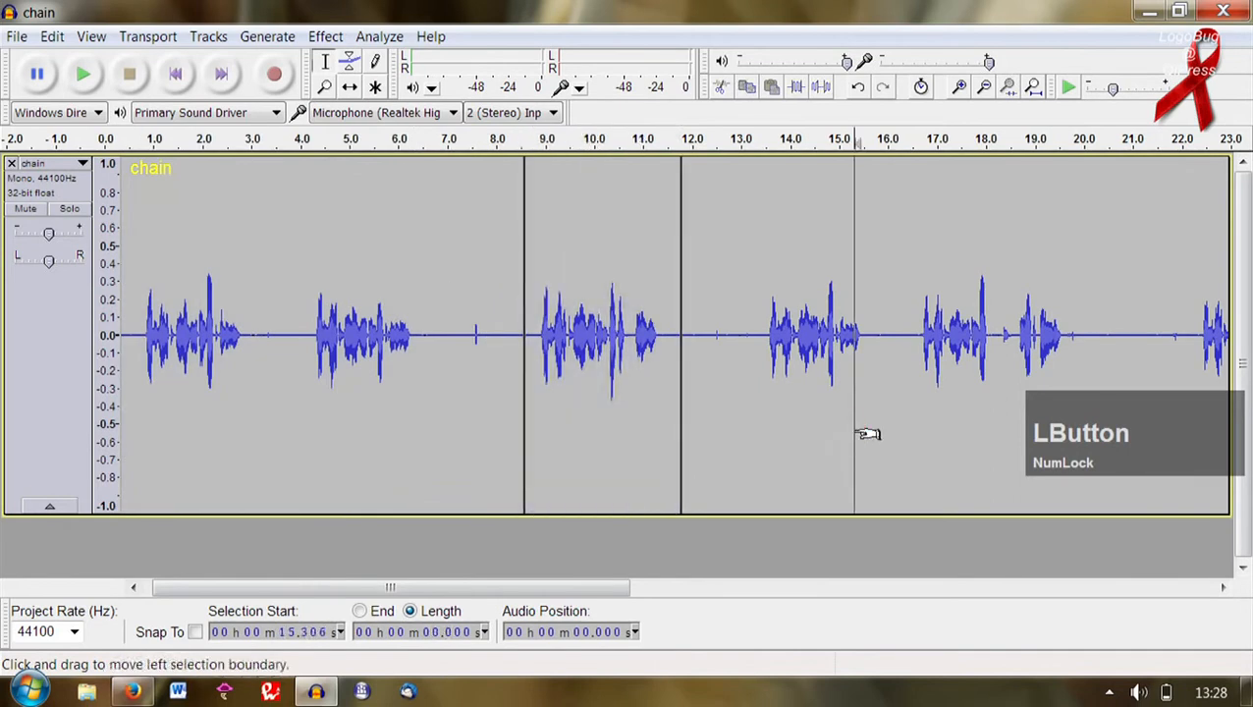
double_click(854, 432)
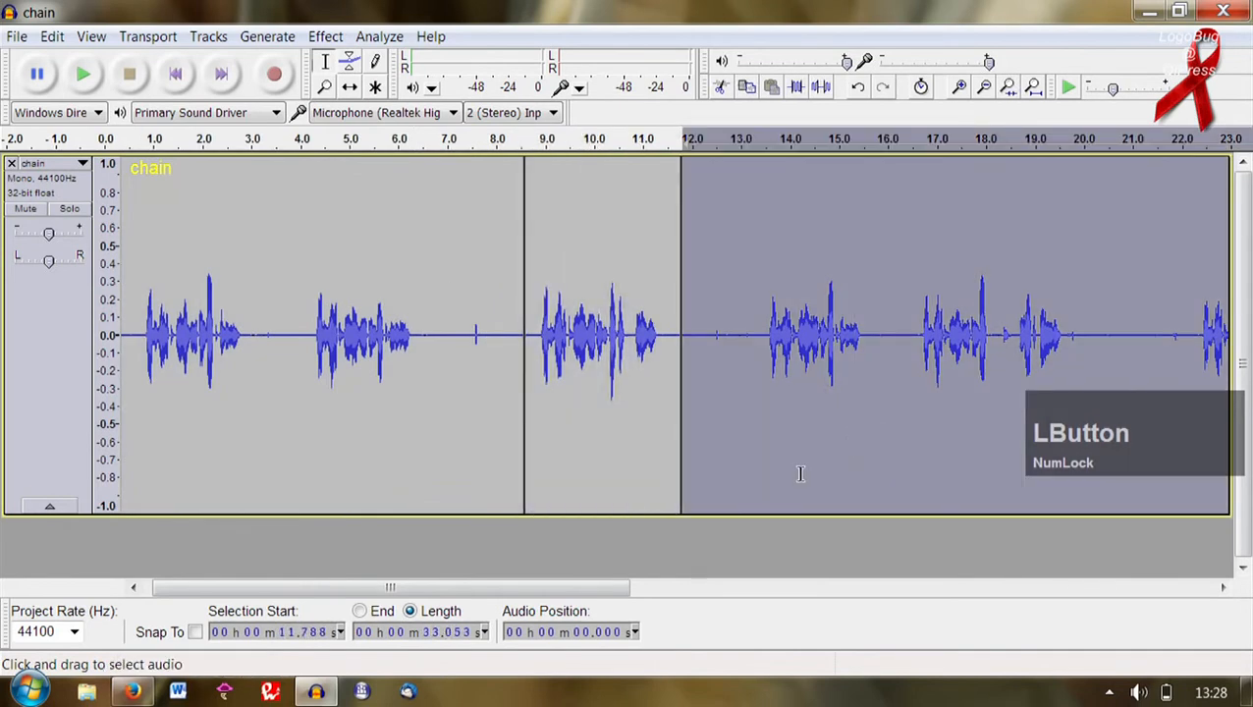
- Select the middle clip and export it as the 16-bit PCM WAV file small-5
double_click(606, 454)
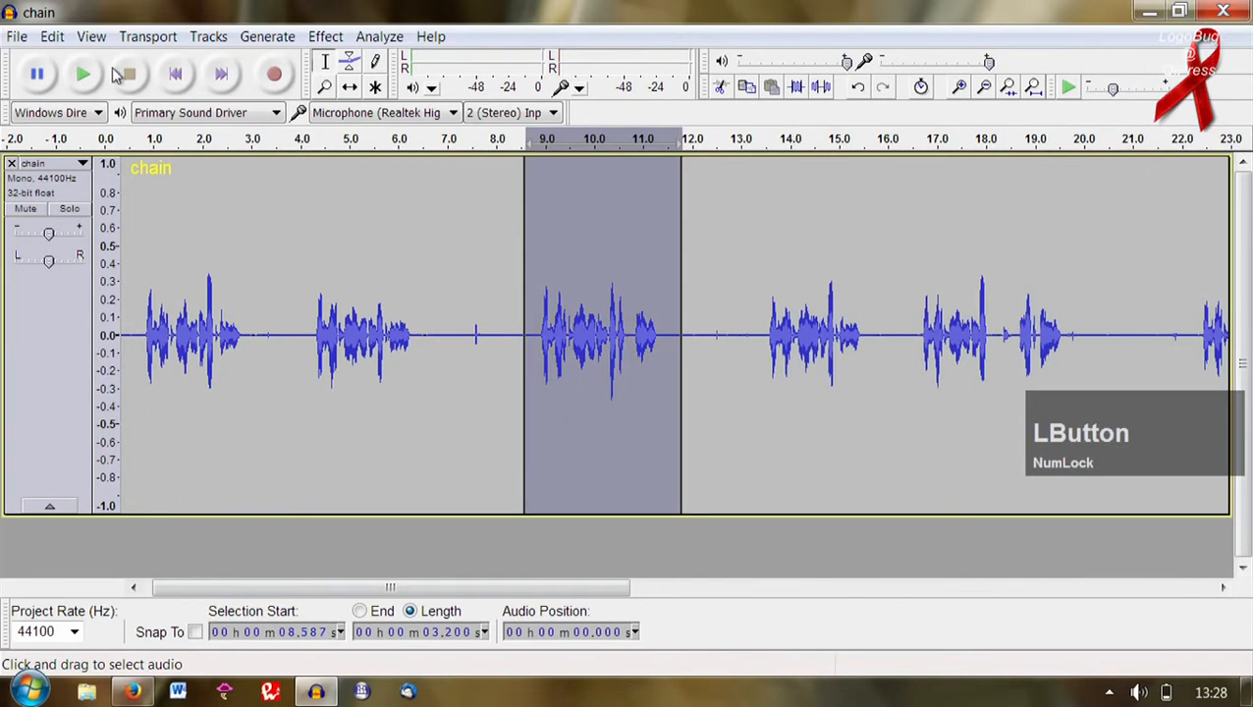
left_click(16, 36)
left_click(139, 332)
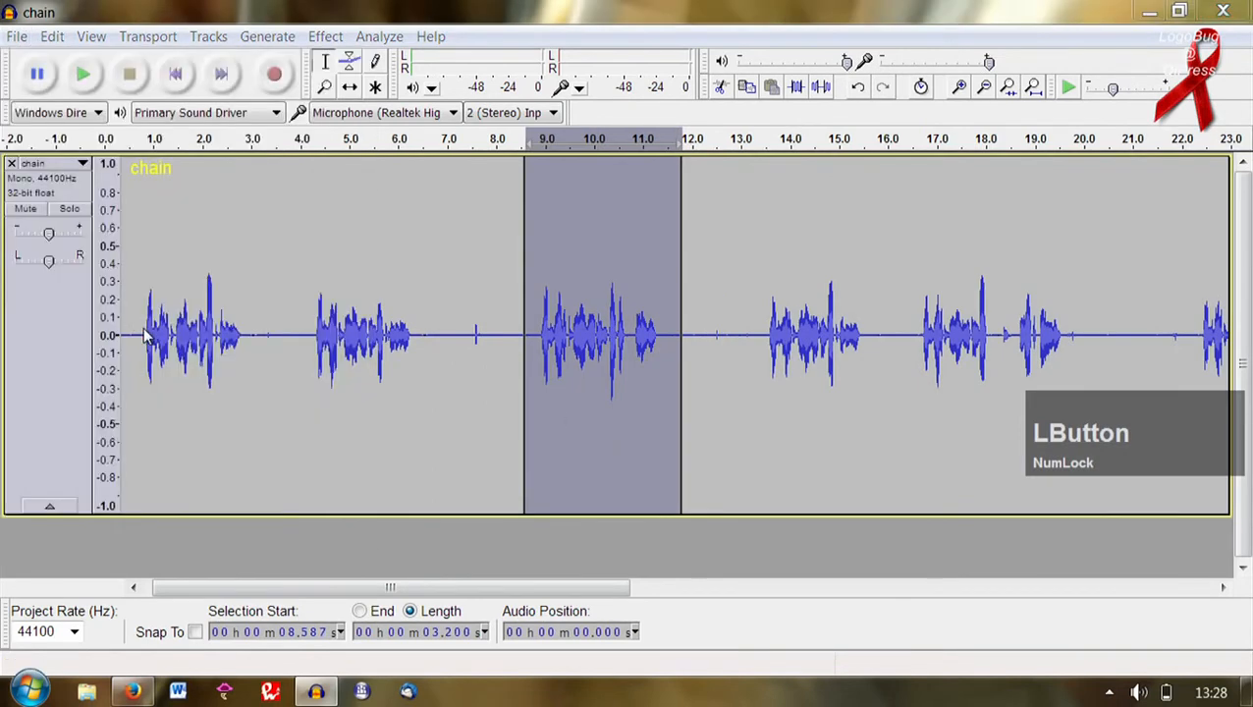
type("small")
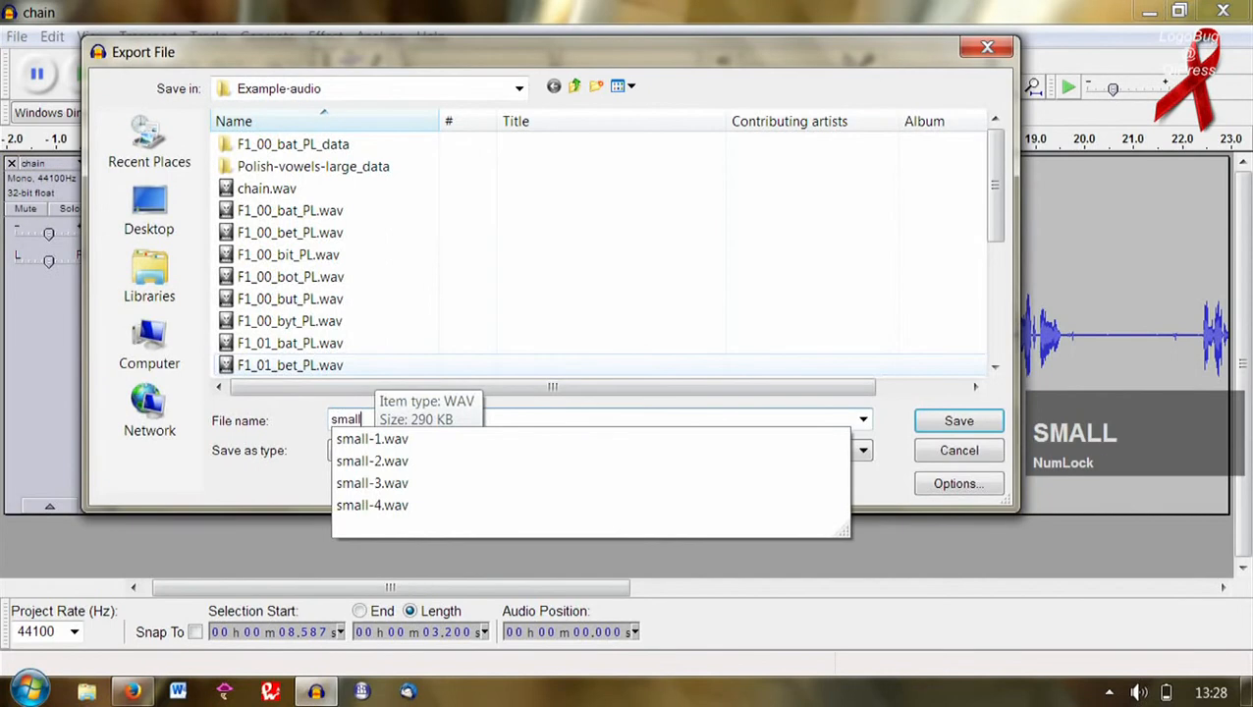
type("-5")
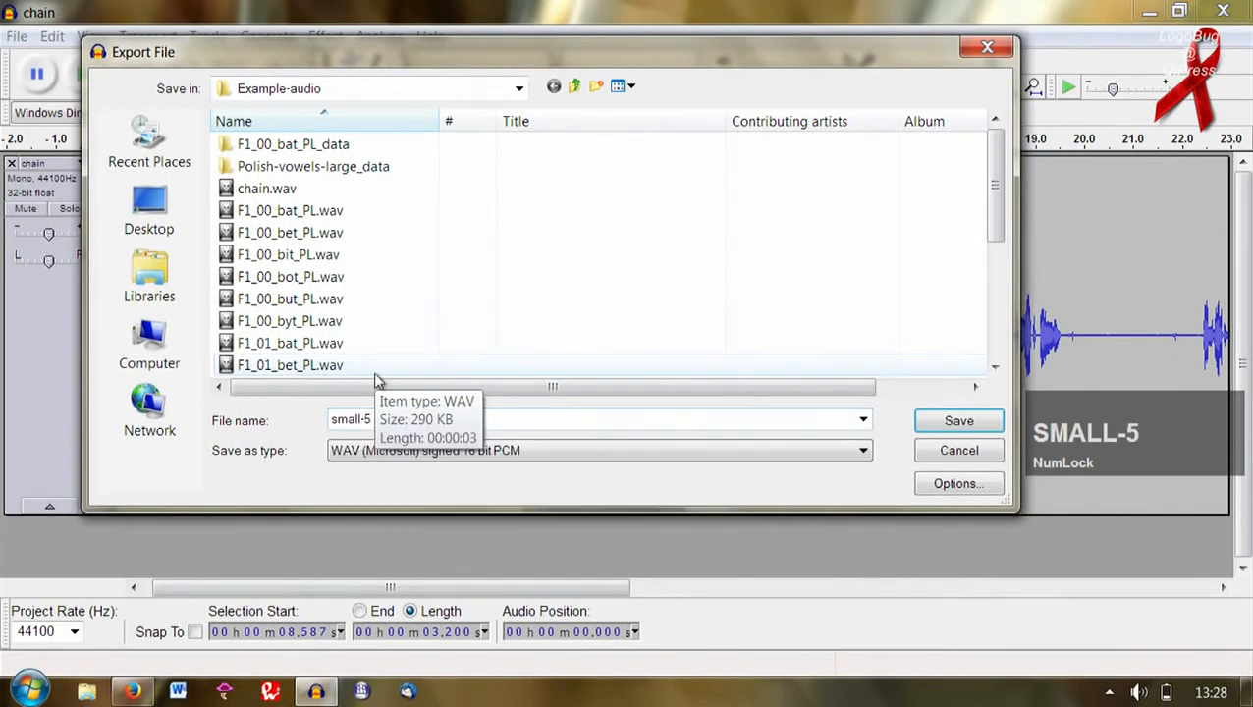
key("Return")
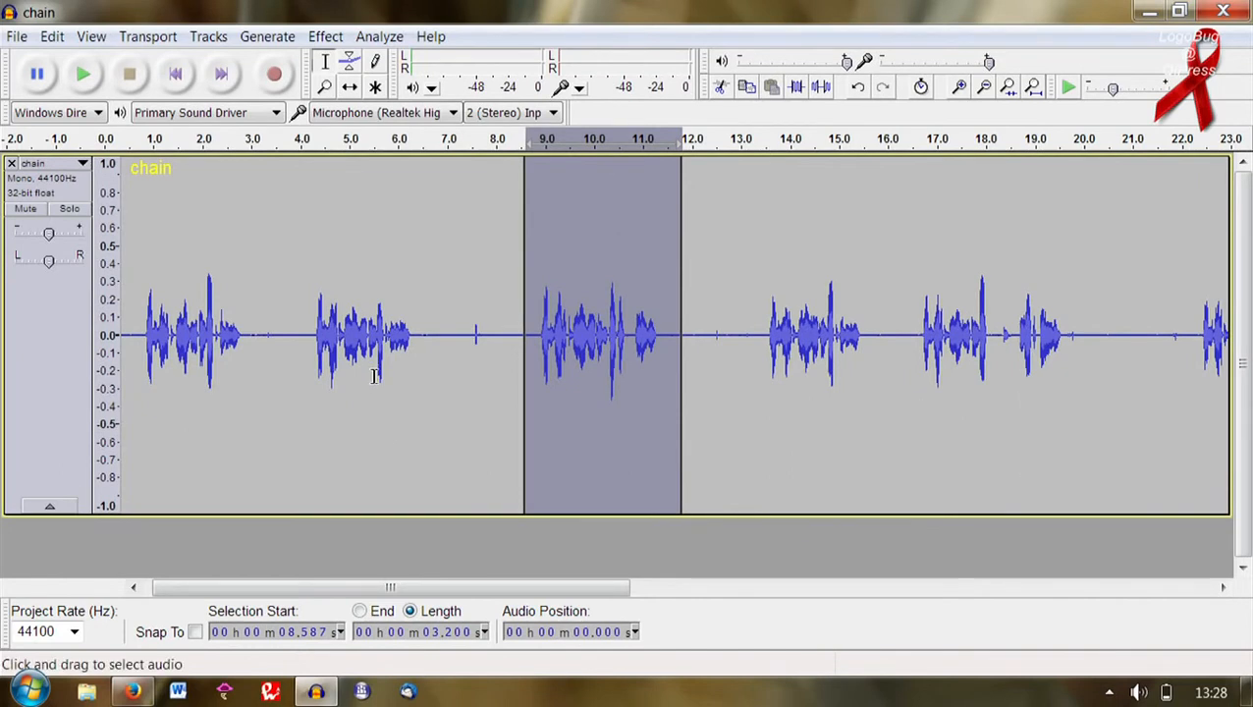
- Clear the clip selection and save the project as cutting.aup in the Example-audio folder
left_click(374, 376)
left_click(292, 376)
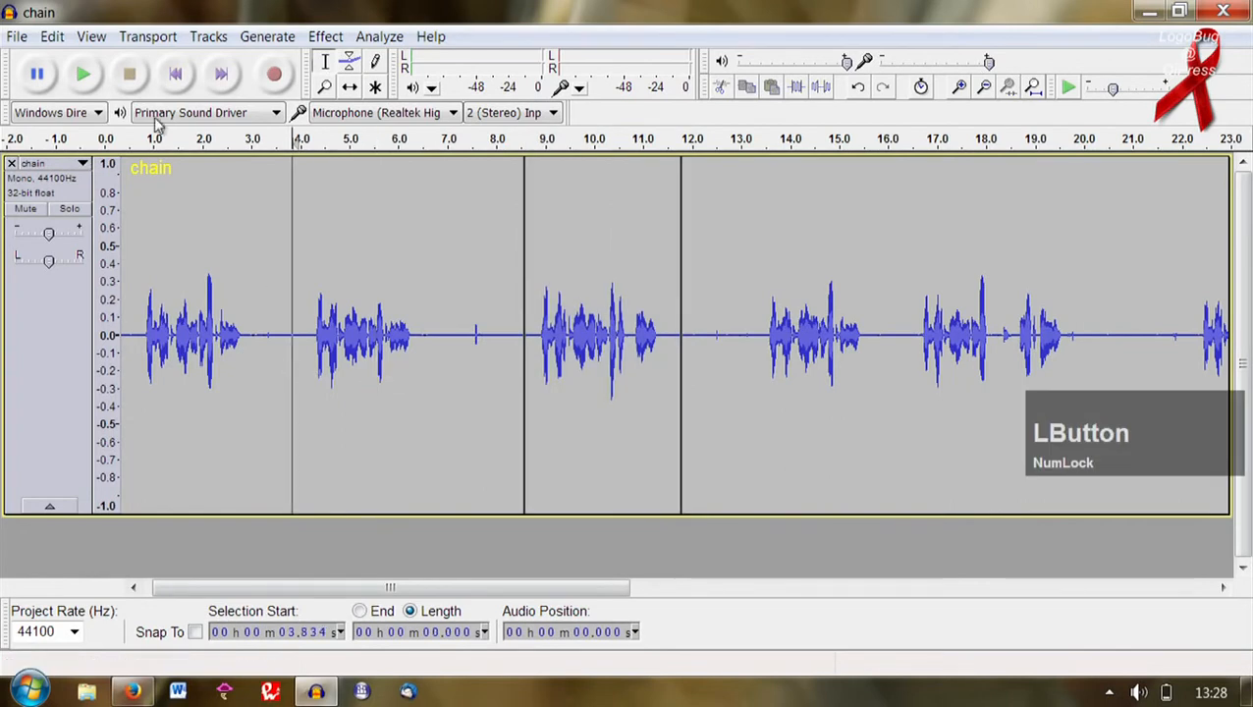
left_click(18, 37)
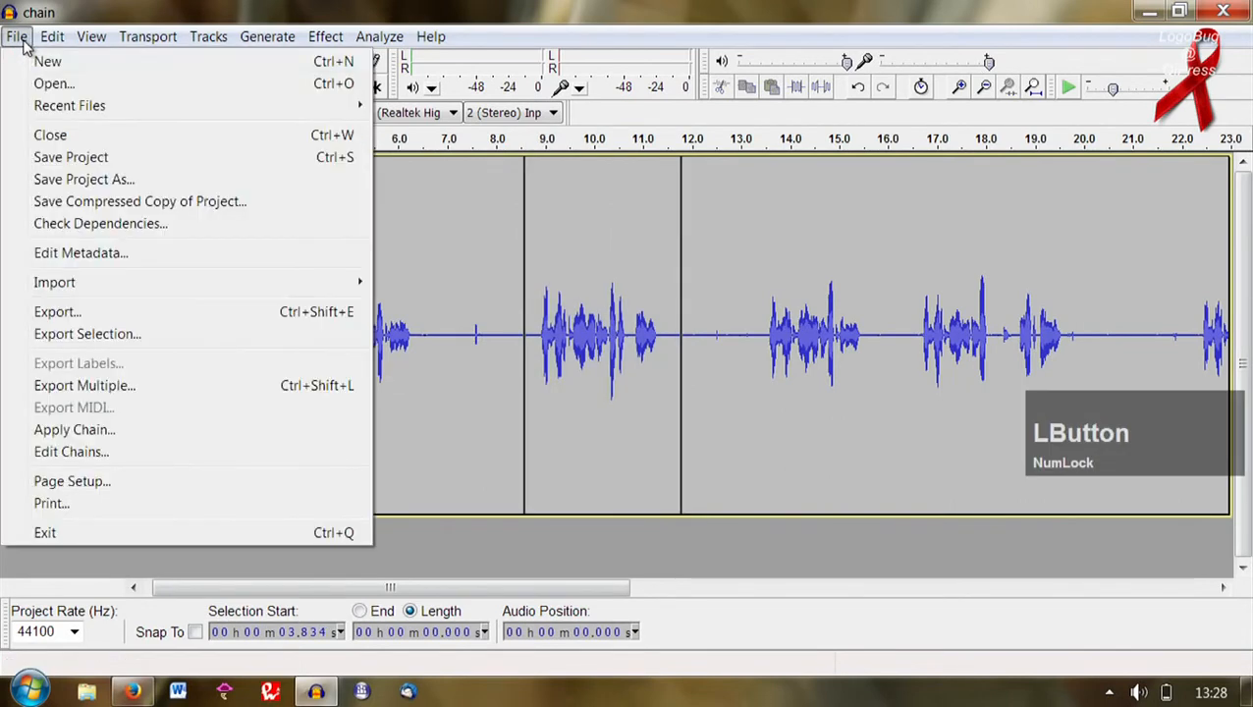
left_click(160, 184)
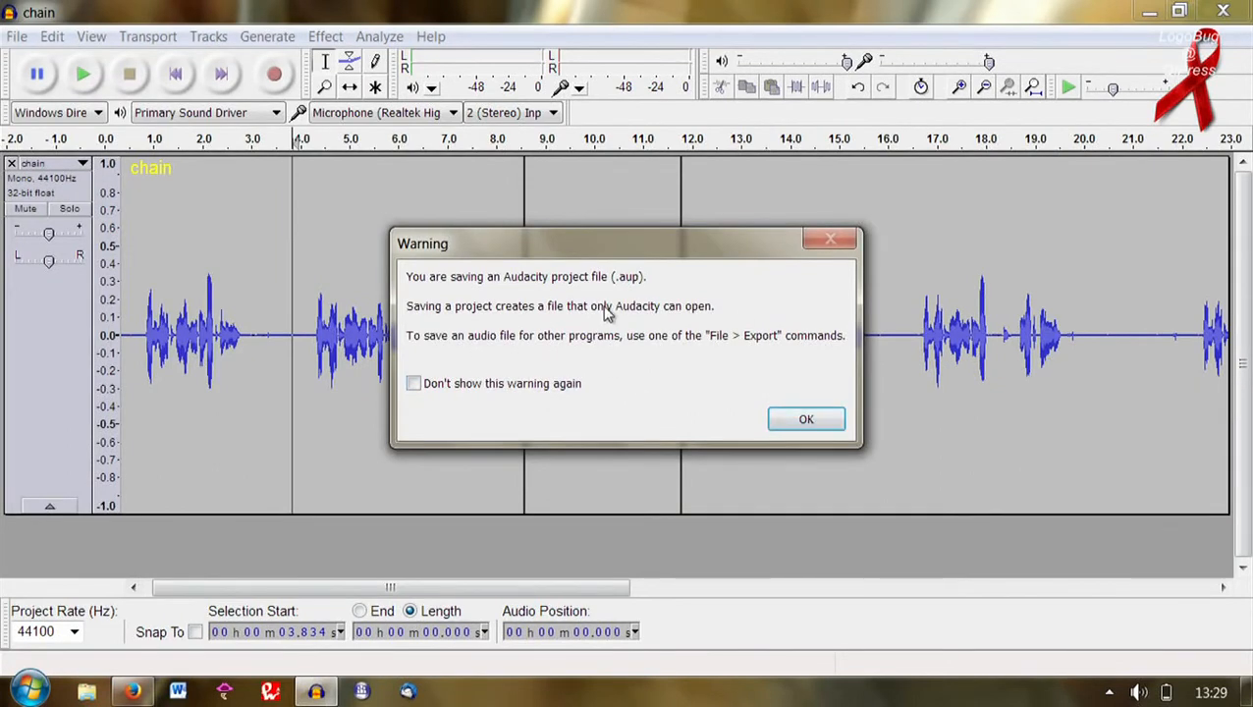
left_click_drag(669, 241, 600, 226)
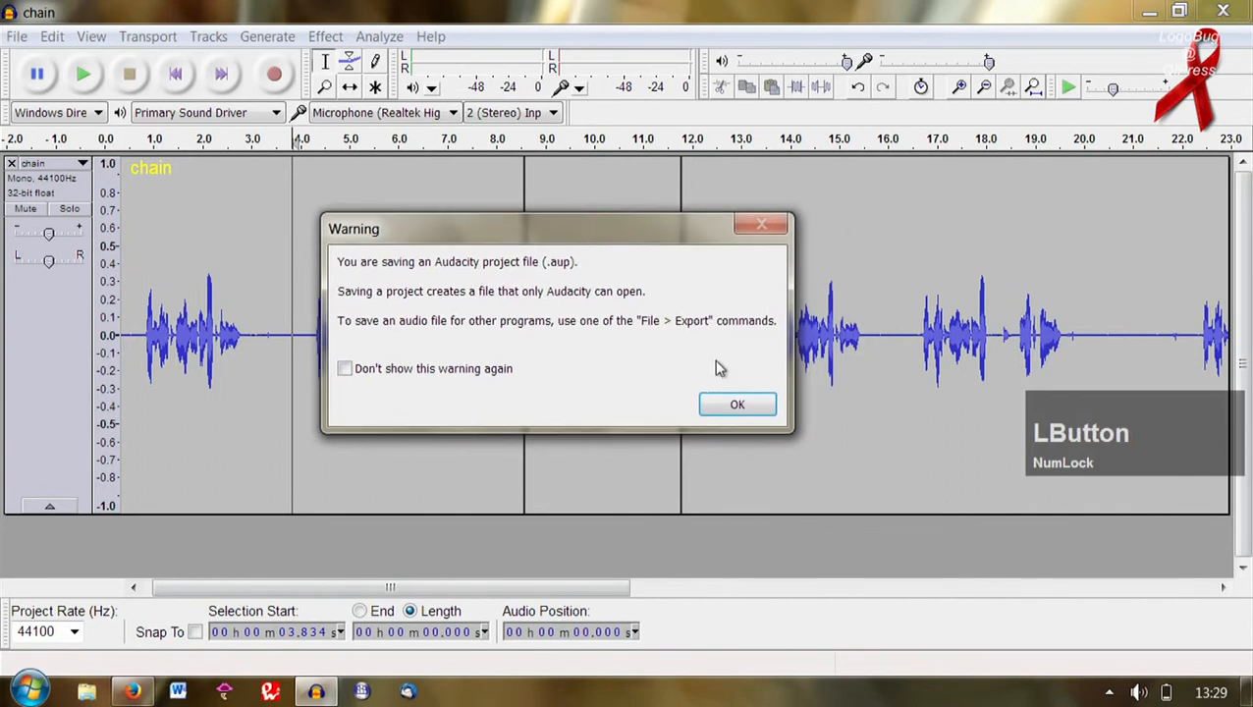
left_click(743, 416)
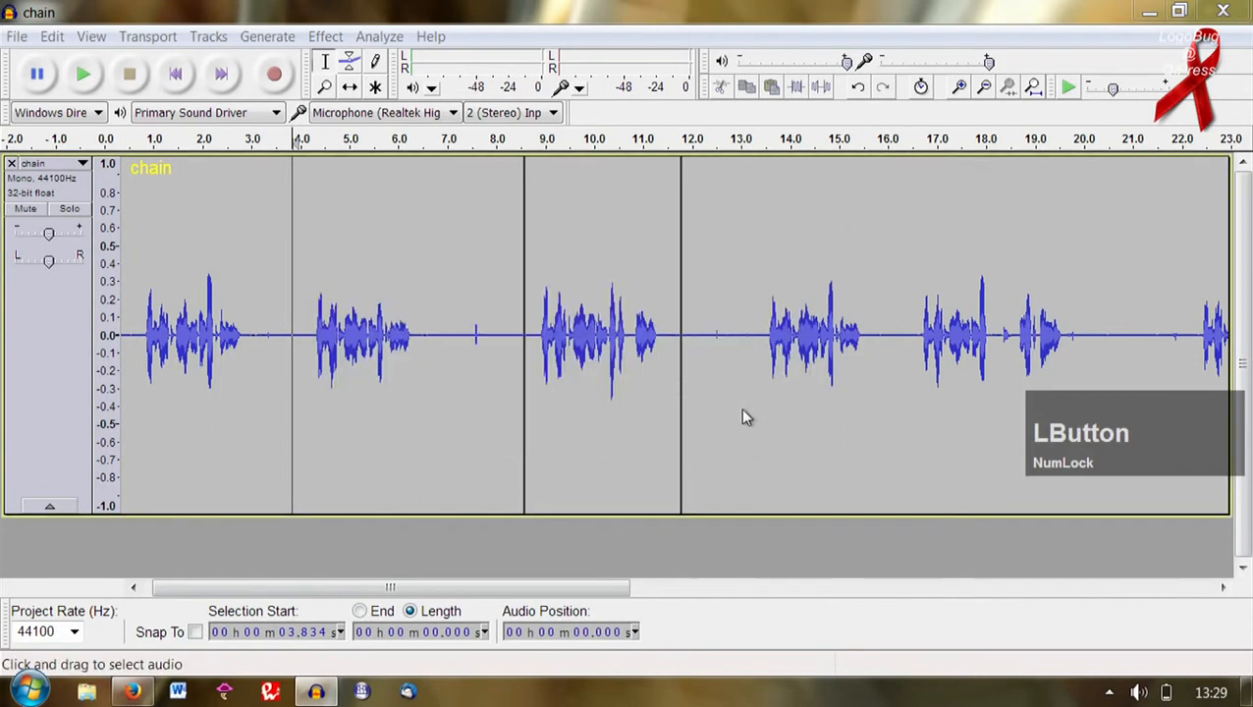
key("shift+Left")
key("shift+Left")
key("shift+Left")
key("shift+Left")
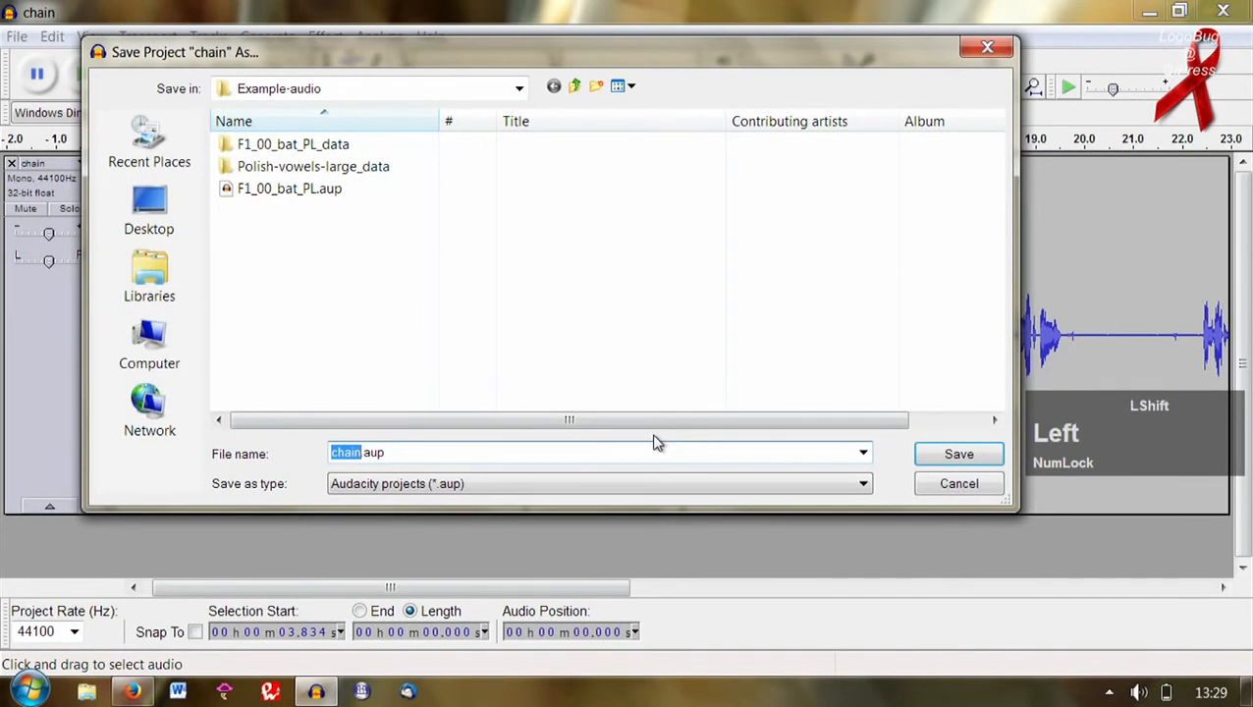
type("cutting")
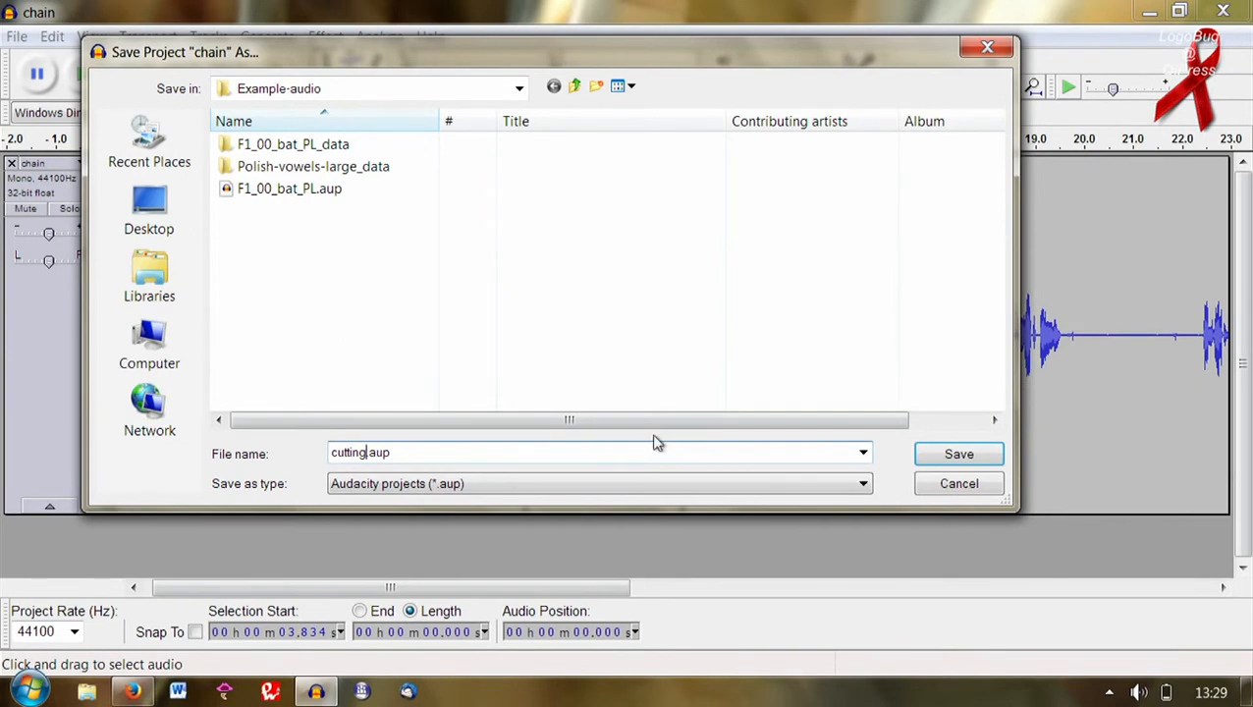
key("Return")
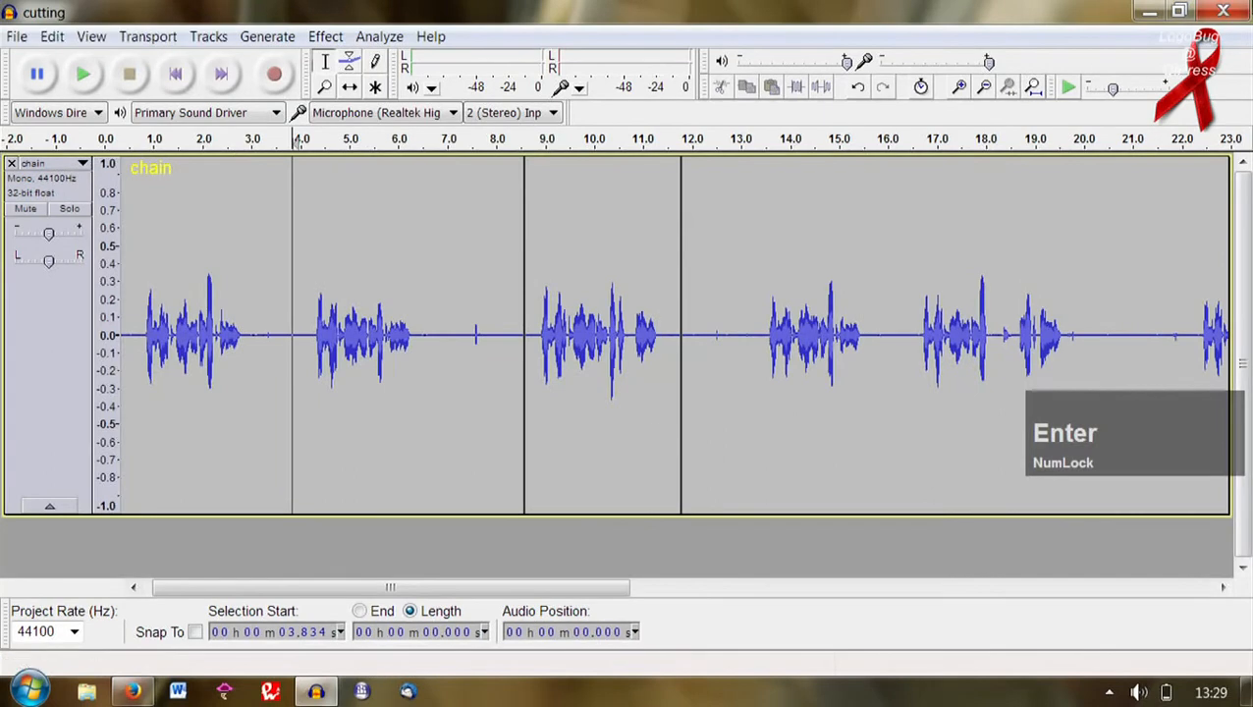
- Close the project and reopen cutting.aup from the recently used files
left_click(1223, 11)
left_click(315, 690)
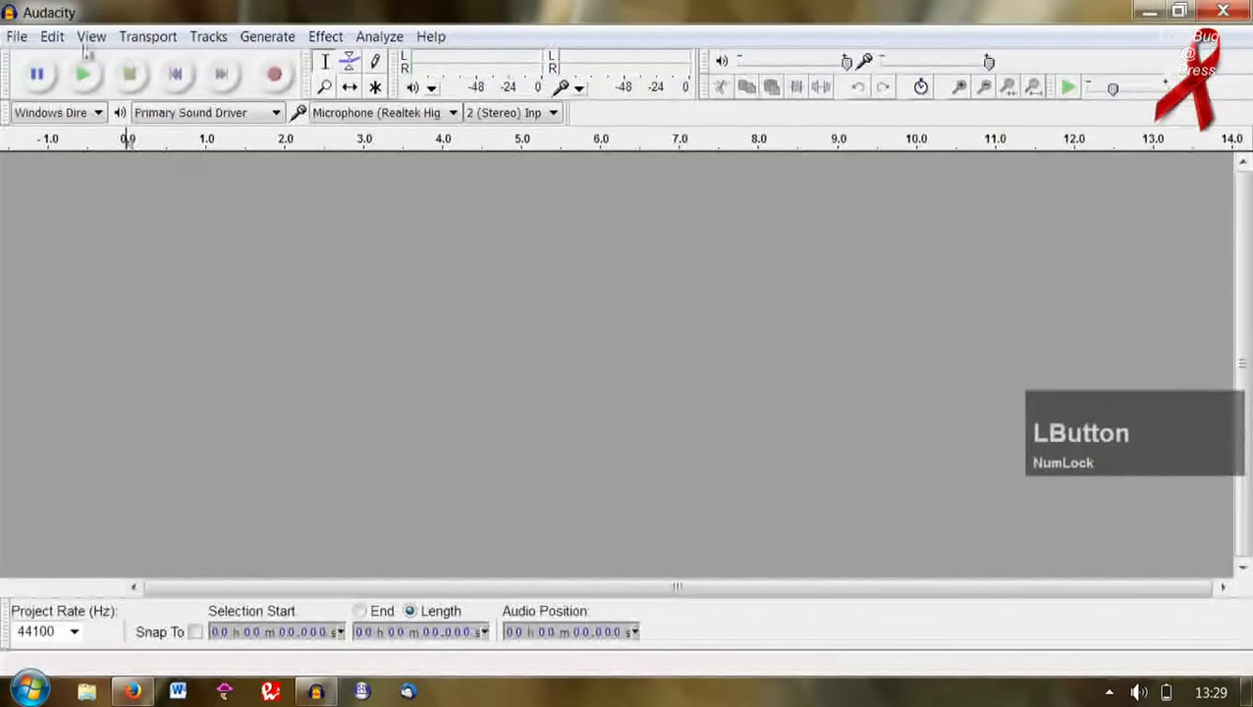
left_click(16, 36)
mouse_move(111, 107)
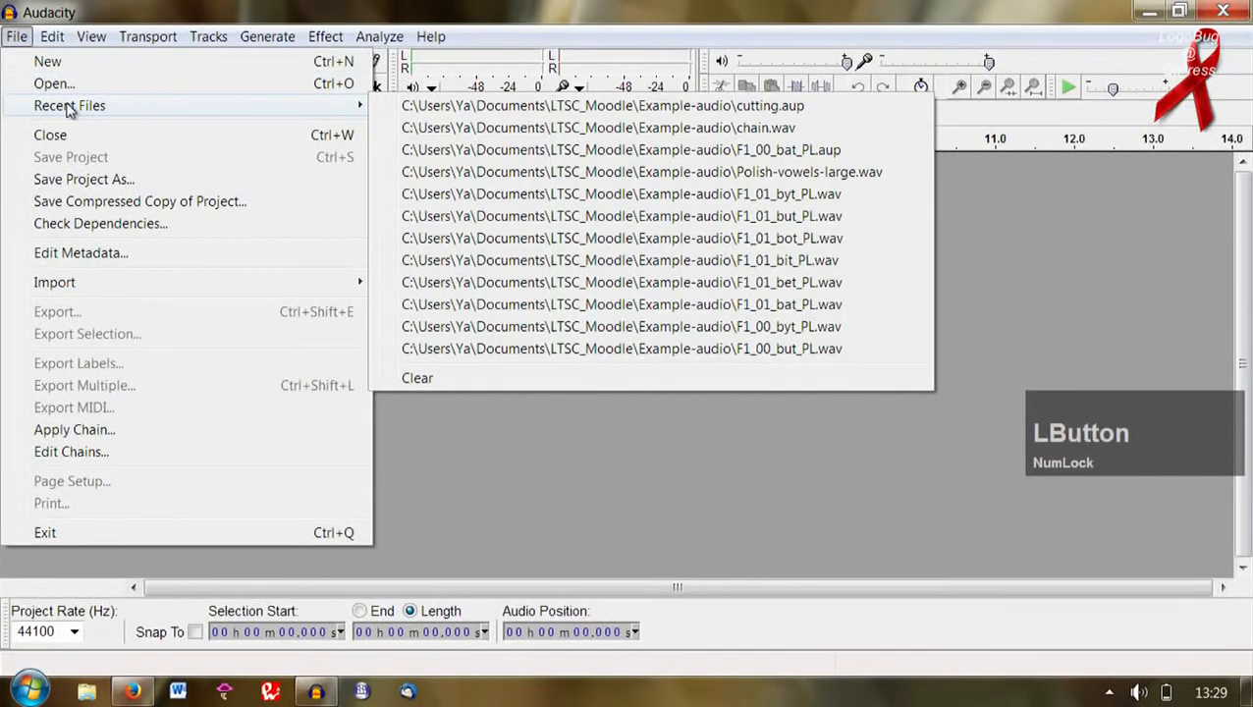
left_click(713, 108)
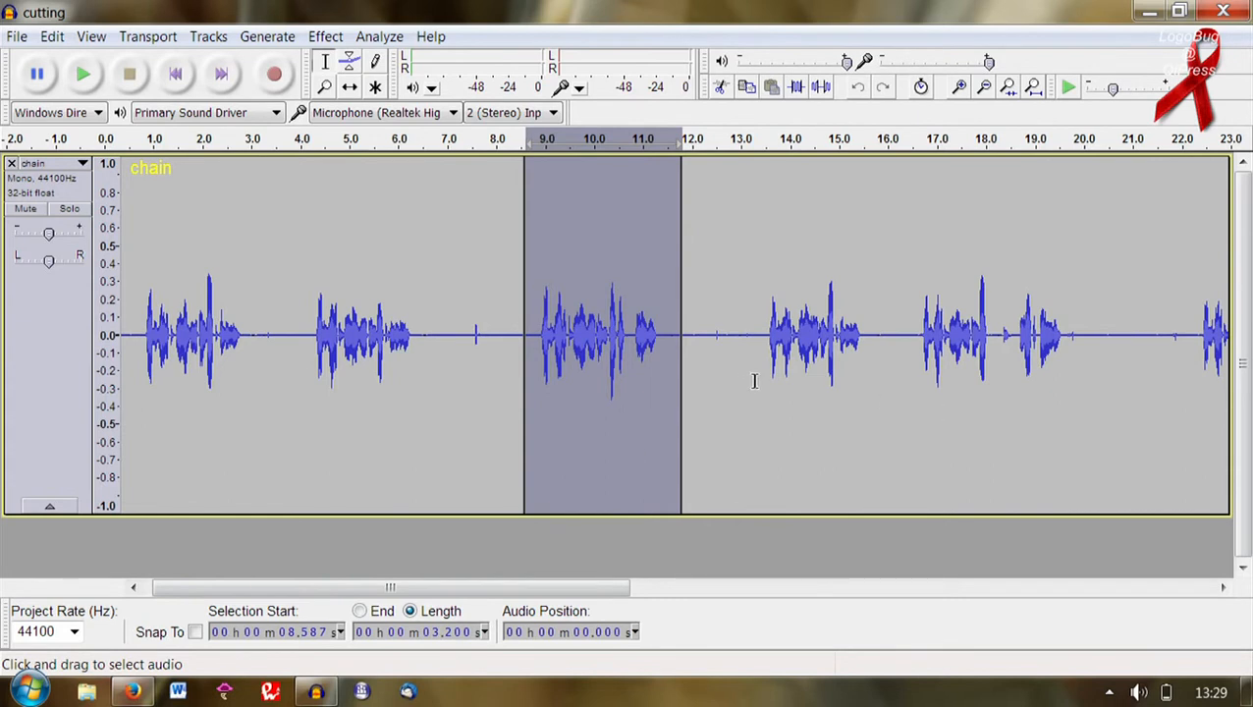
- Select about 2.34 s of audio from about 13.42 s and move the selection edges to zero crossings
left_click_drag(760, 373, 872, 378)
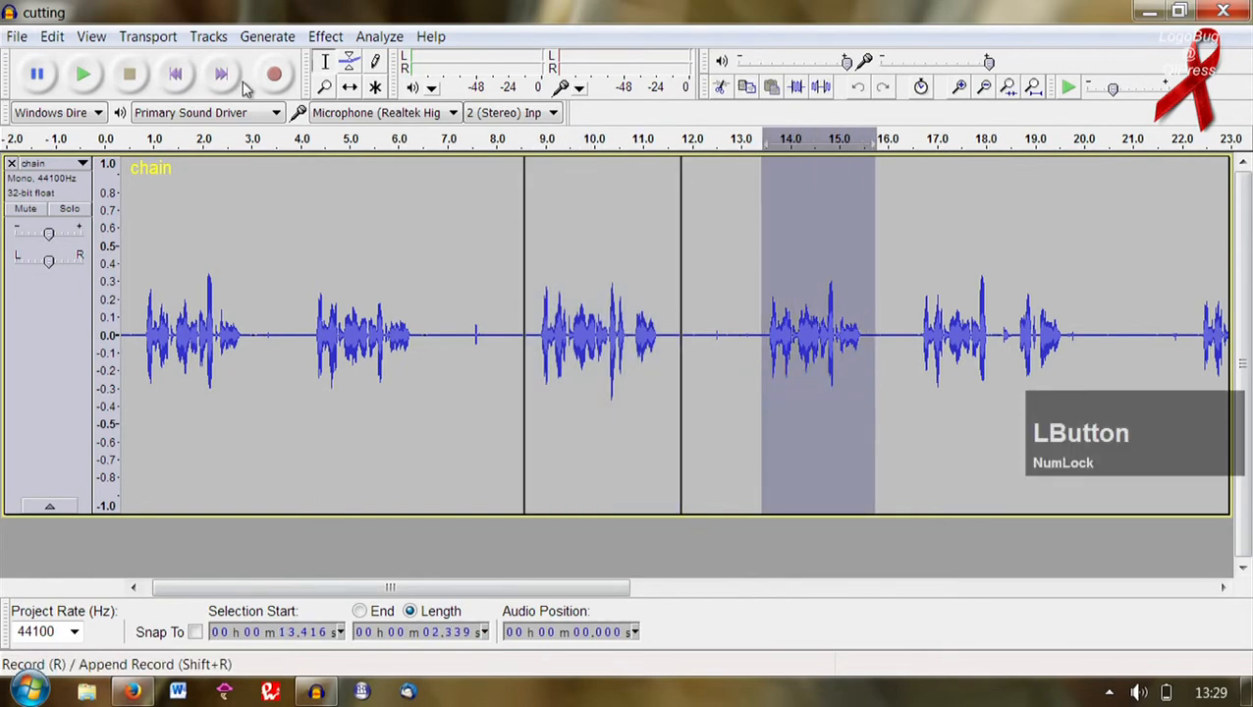
left_click(52, 37)
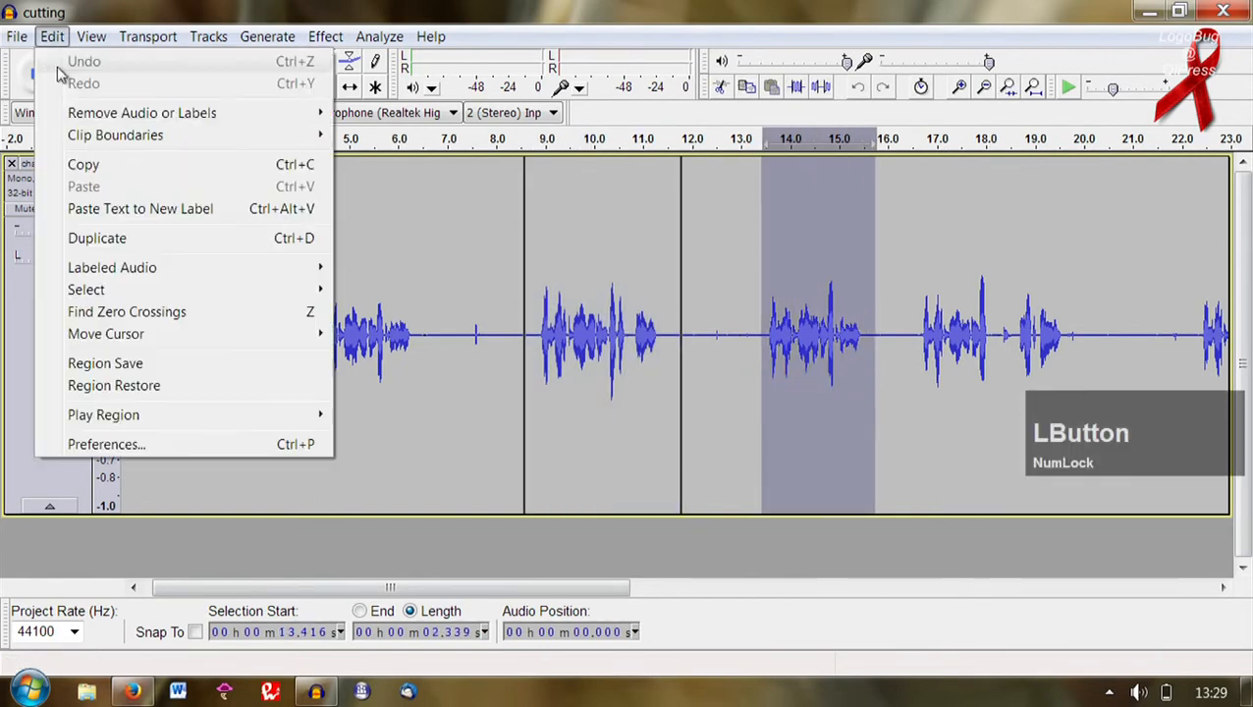
left_click(158, 315)
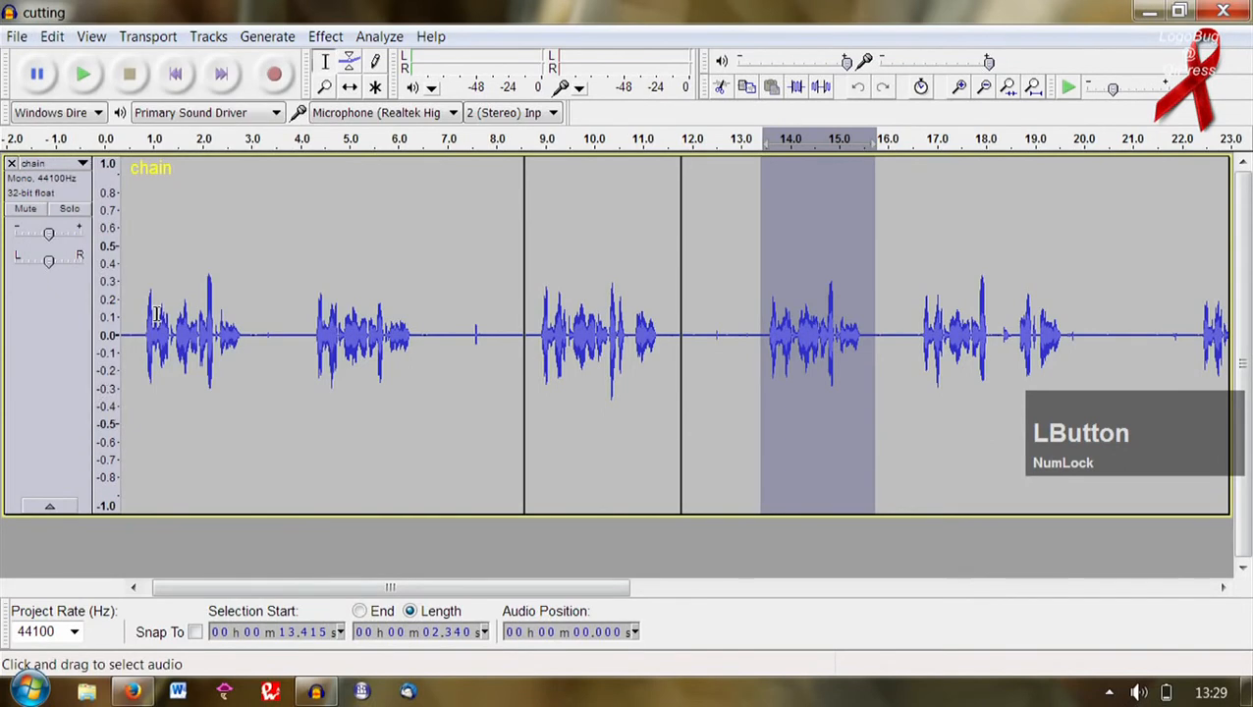
- Add a label named "label" at the selected audio region and finish editing its text
left_click(208, 37)
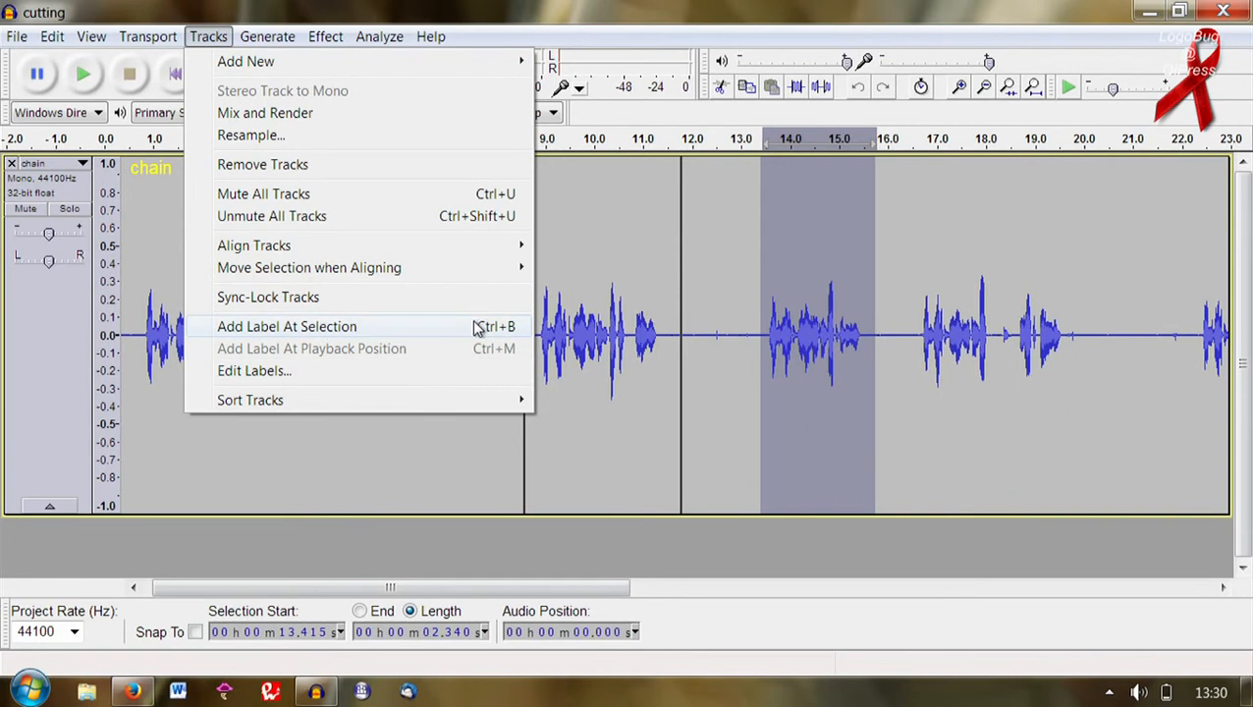
left_click(416, 327)
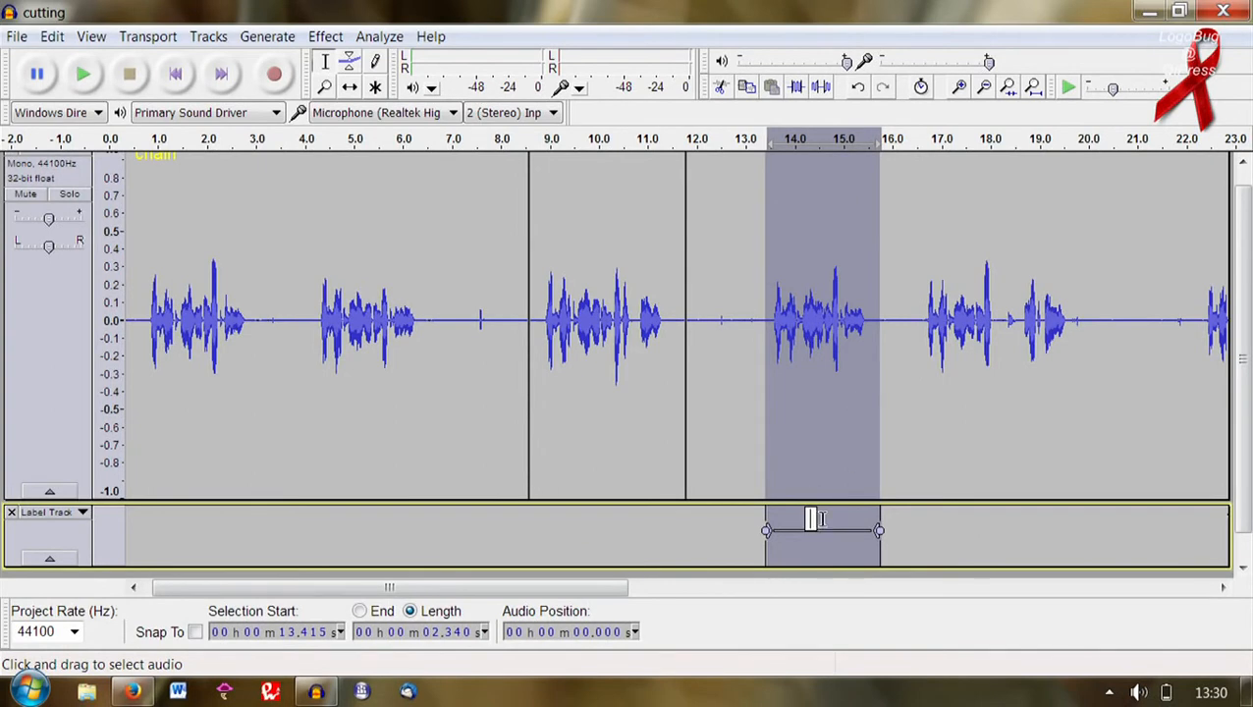
type("label")
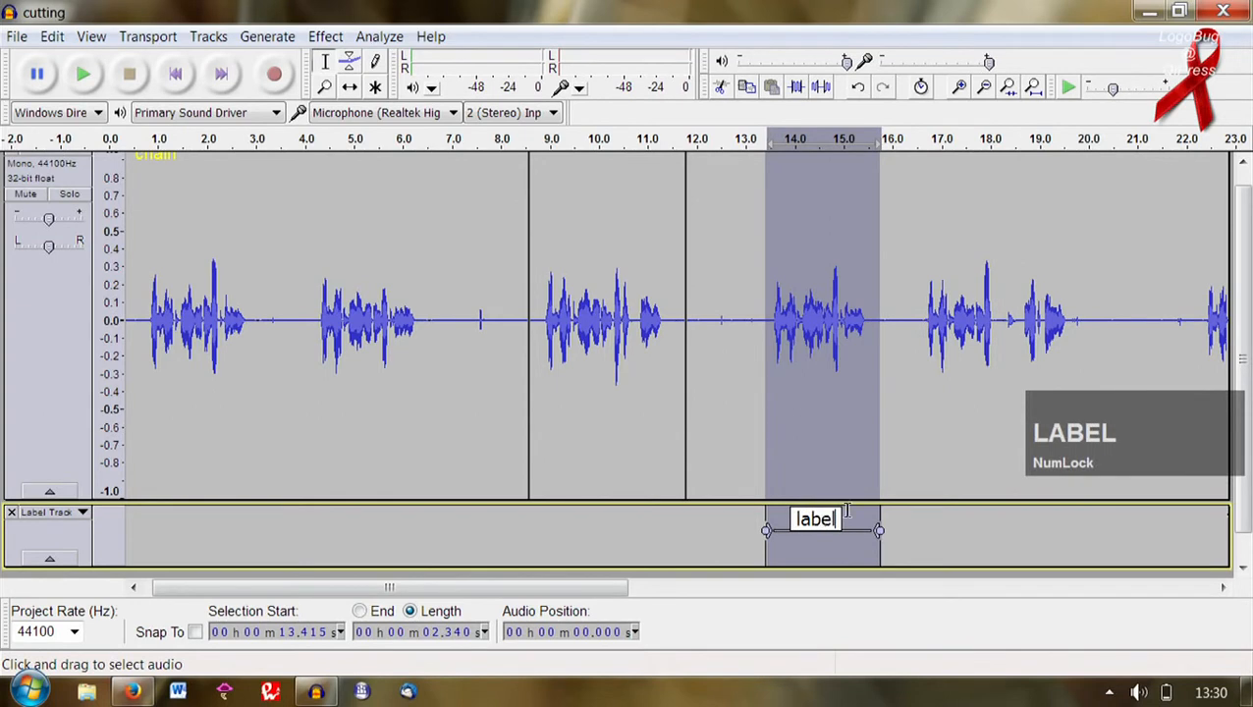
left_click(942, 448)
- Select the label track, and replace that selection with a cursor at about 13.23 s in the chain track
left_click(75, 542)
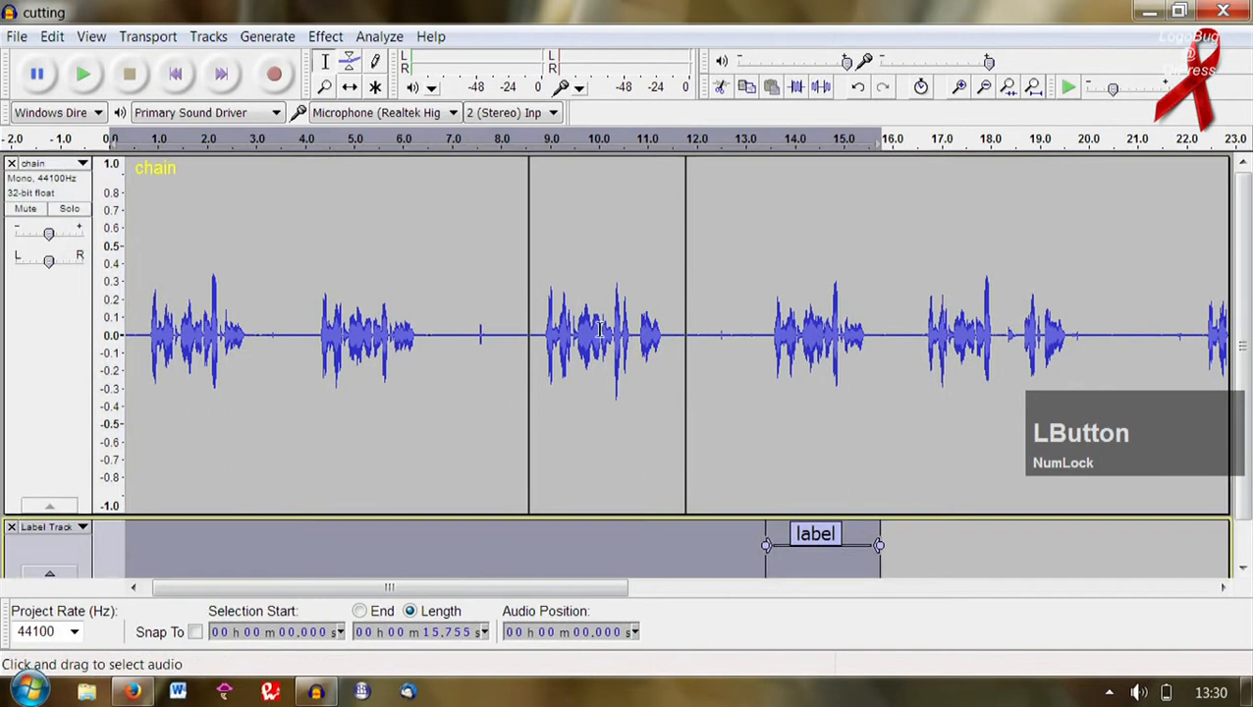
scroll(579, 344, "down", 1)
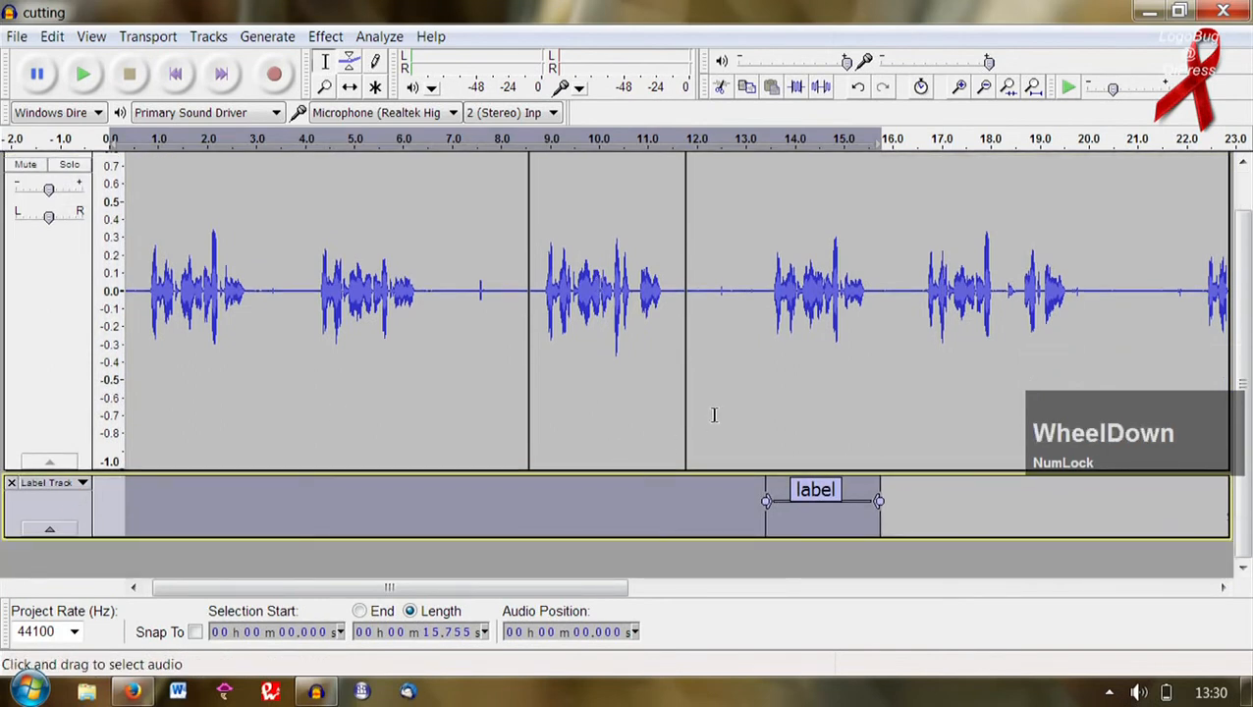
left_click(756, 388)
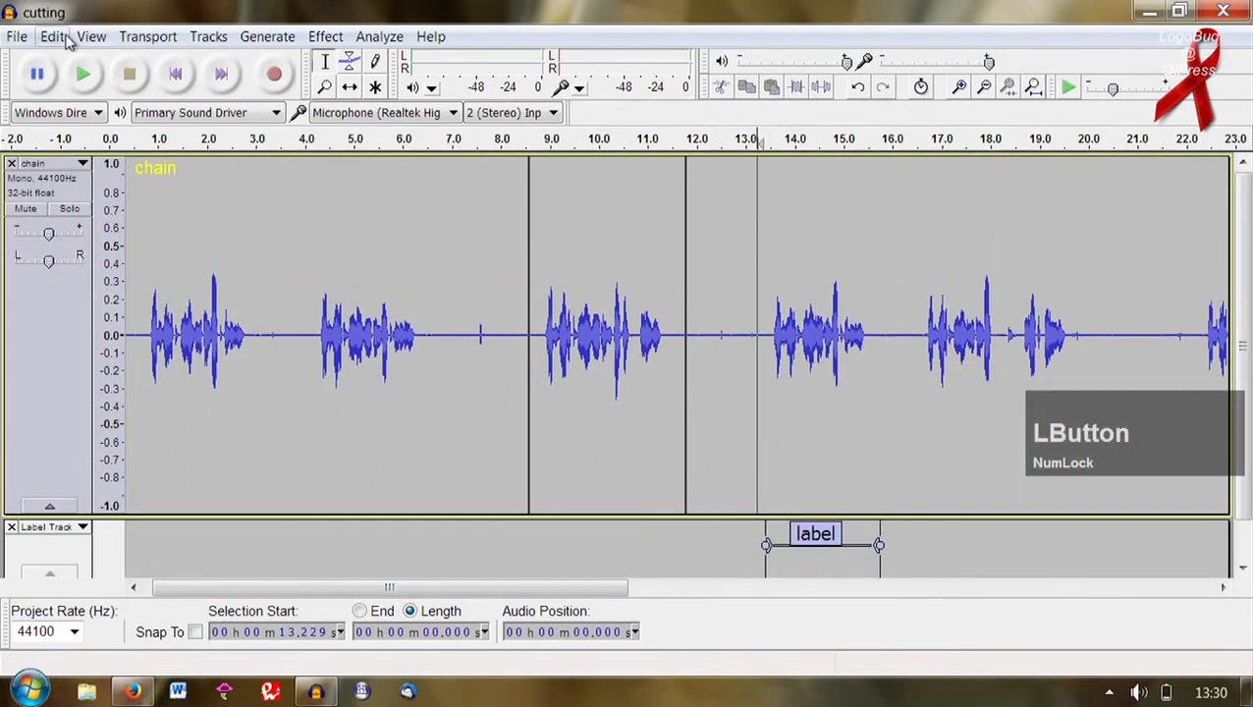
- Export the project's labels as Label Track.txt in the Example-audio folder
left_click(17, 36)
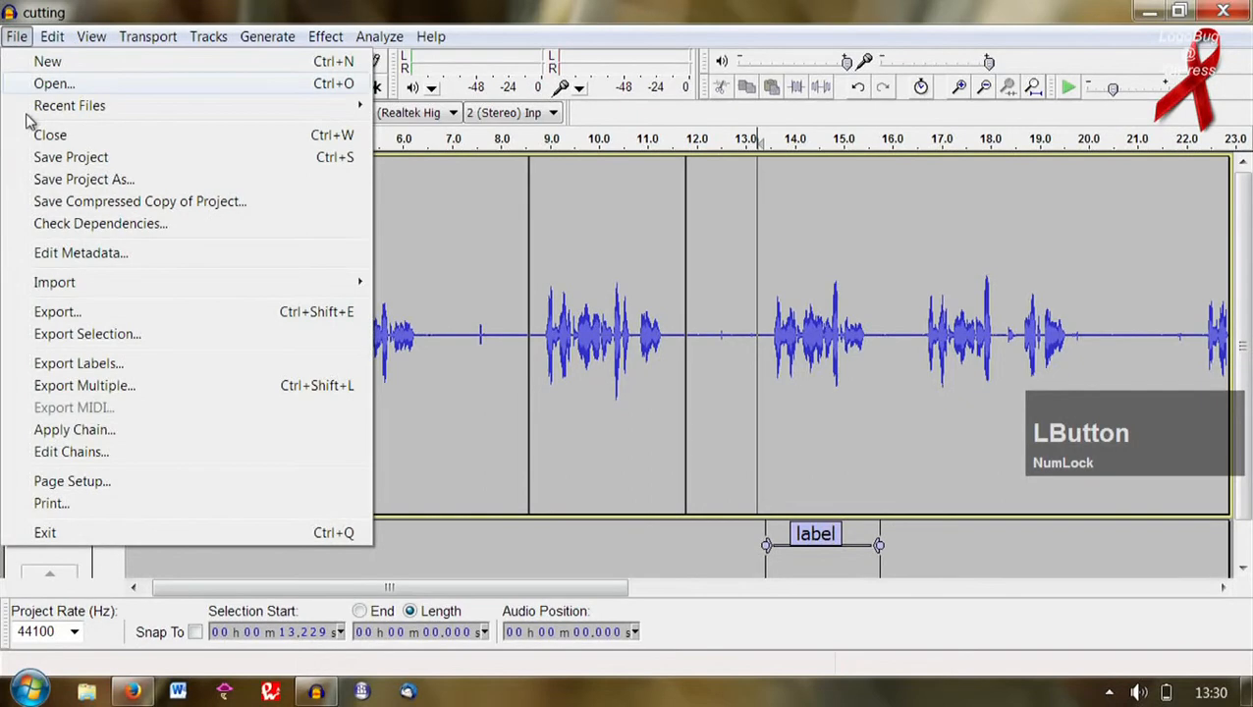
left_click(132, 371)
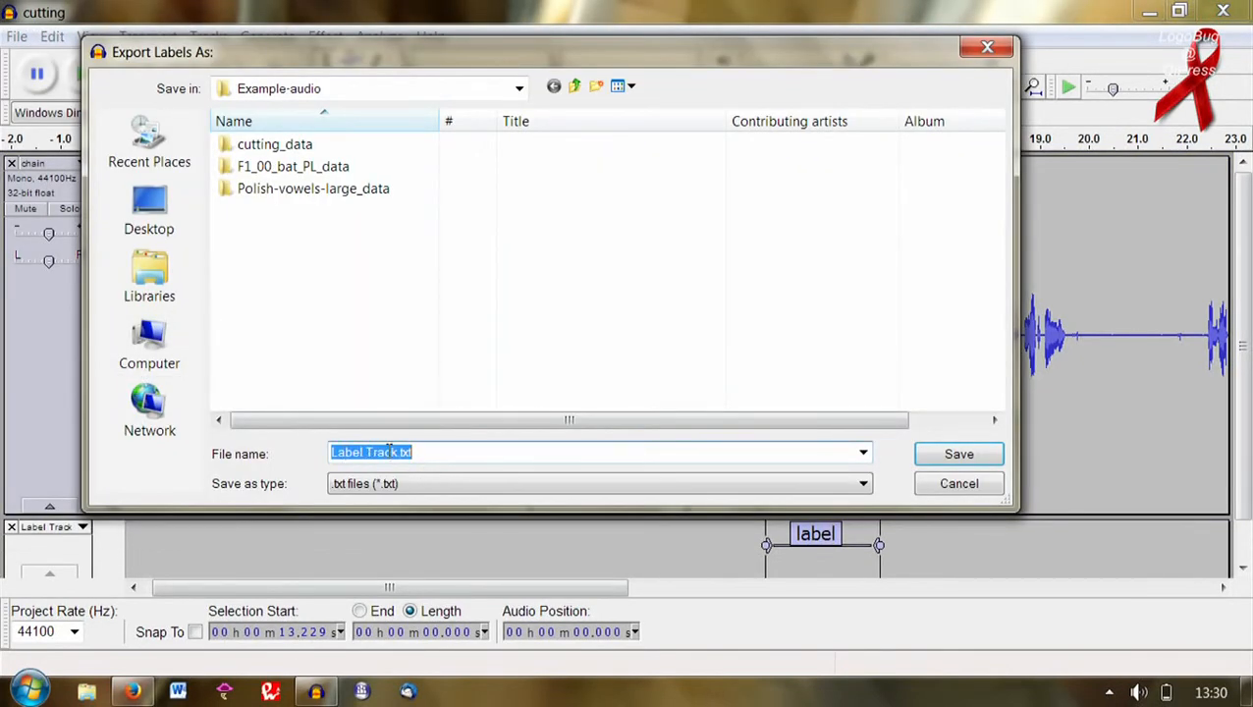
left_click(958, 455)
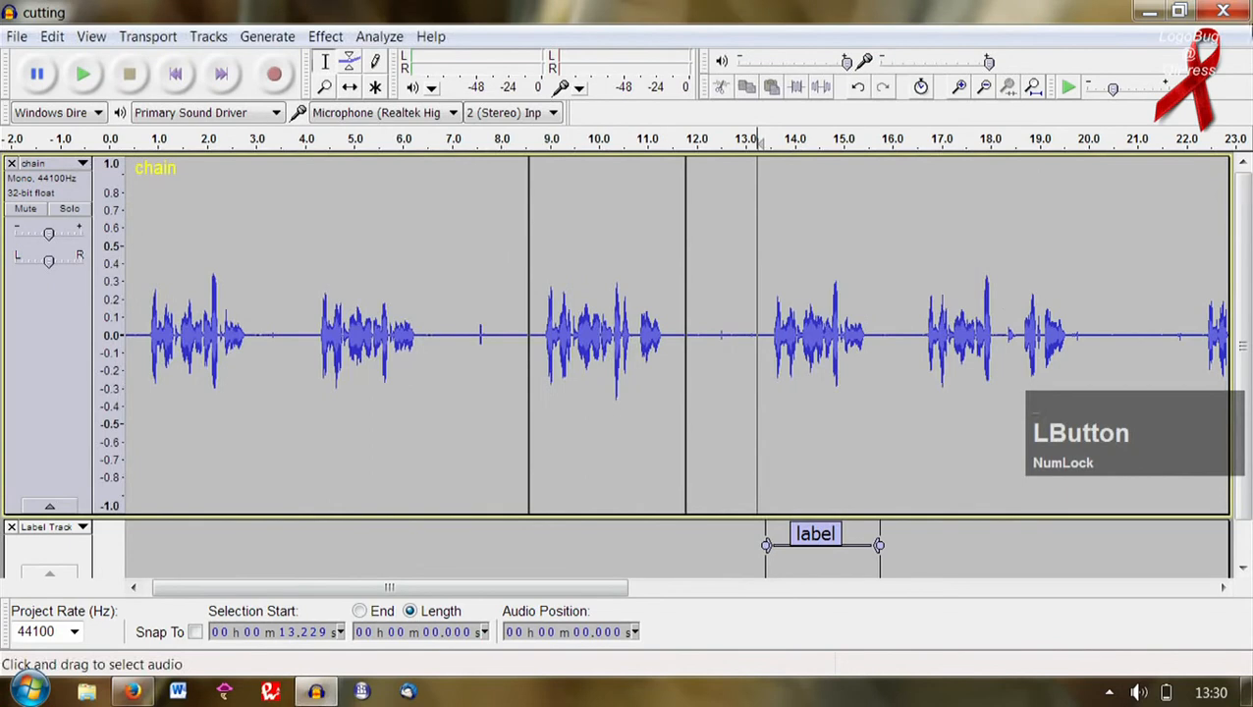
- Close the project without saving changes, restart Audacity and reopen cutting.aup from the recent files
left_click(1222, 10)
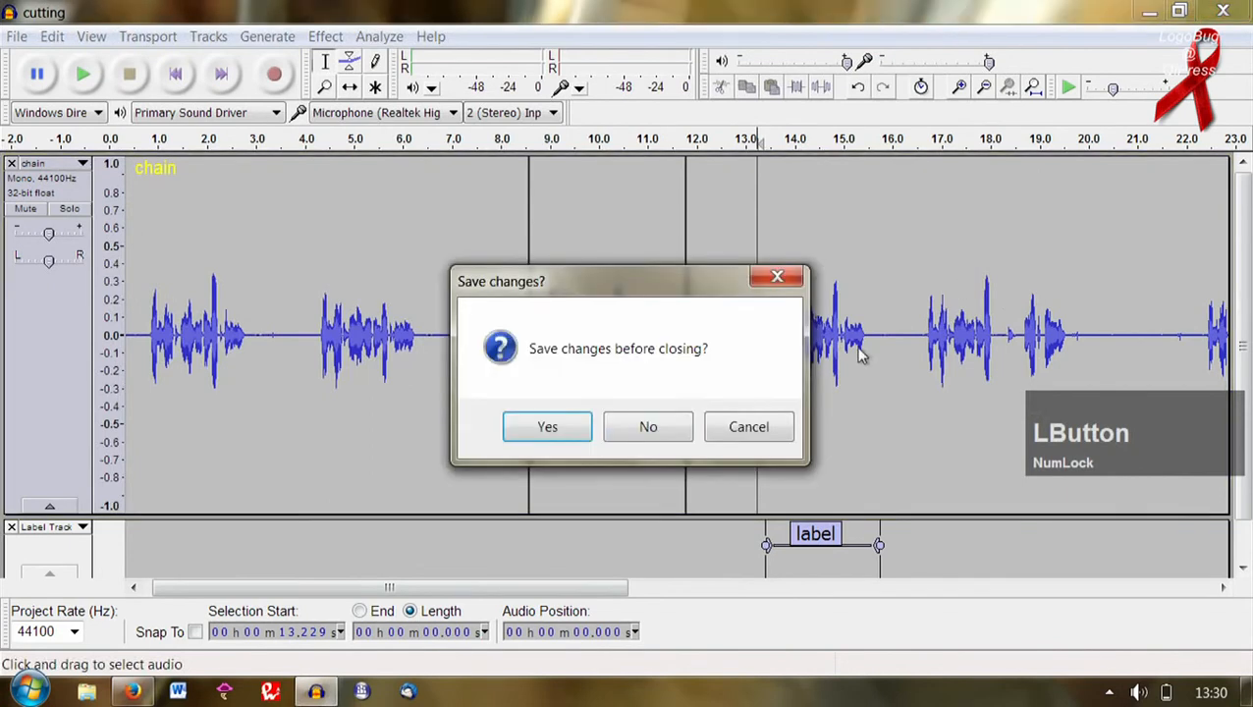
left_click(671, 435)
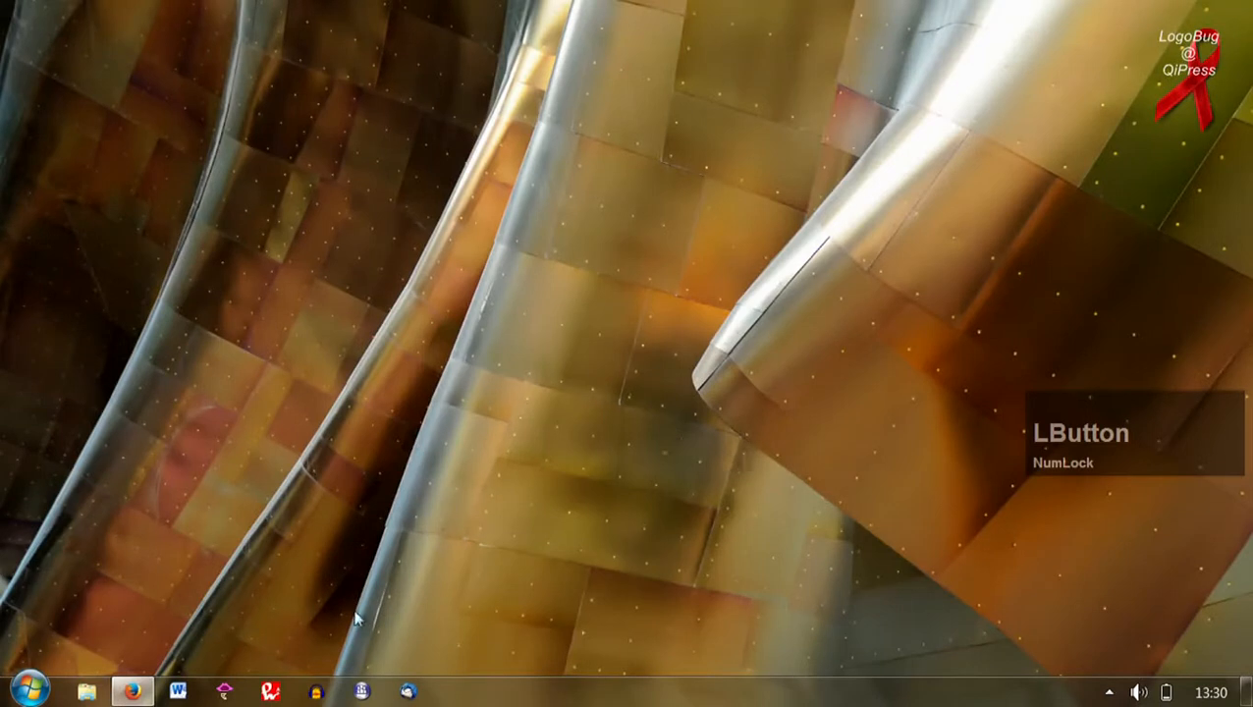
left_click(318, 693)
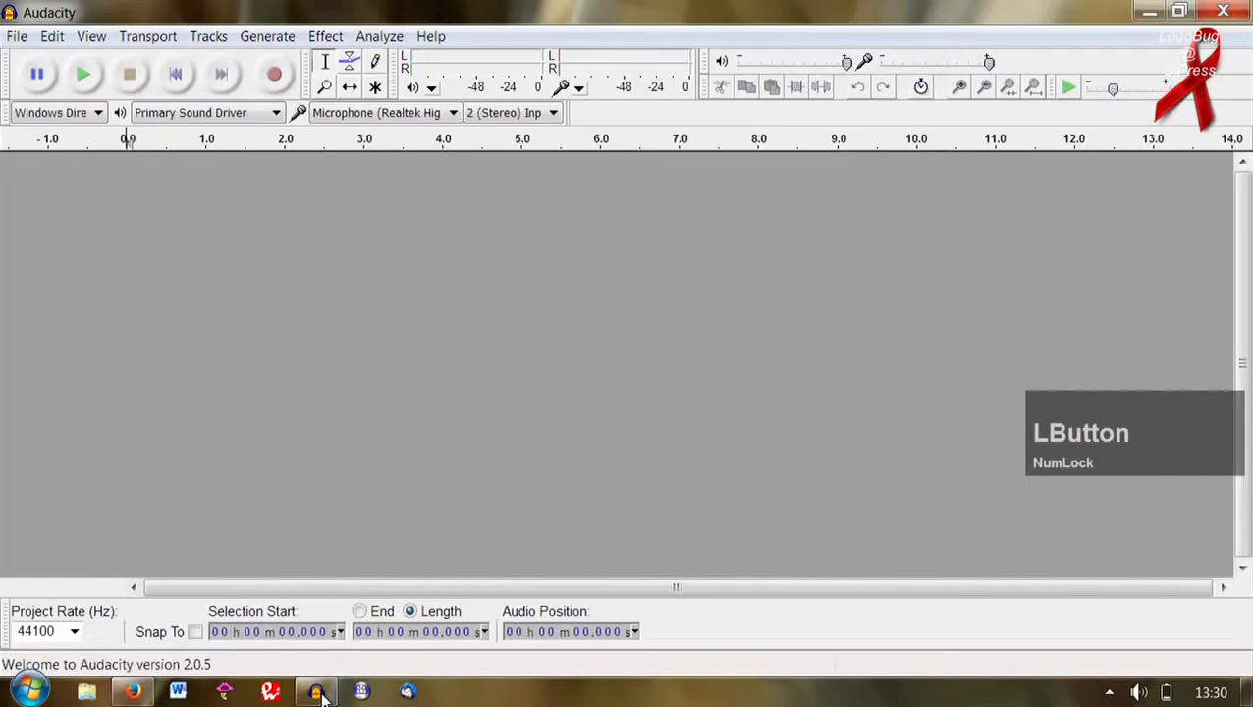
left_click(18, 38)
mouse_move(357, 116)
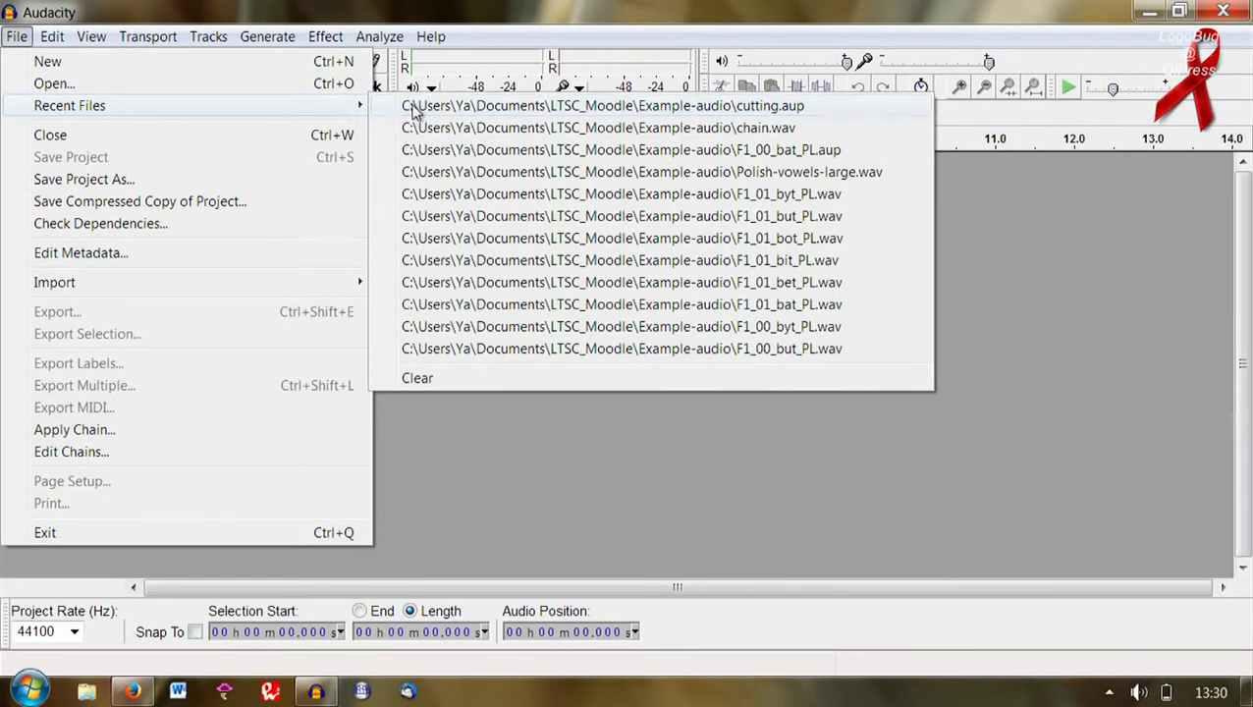
left_click(709, 106)
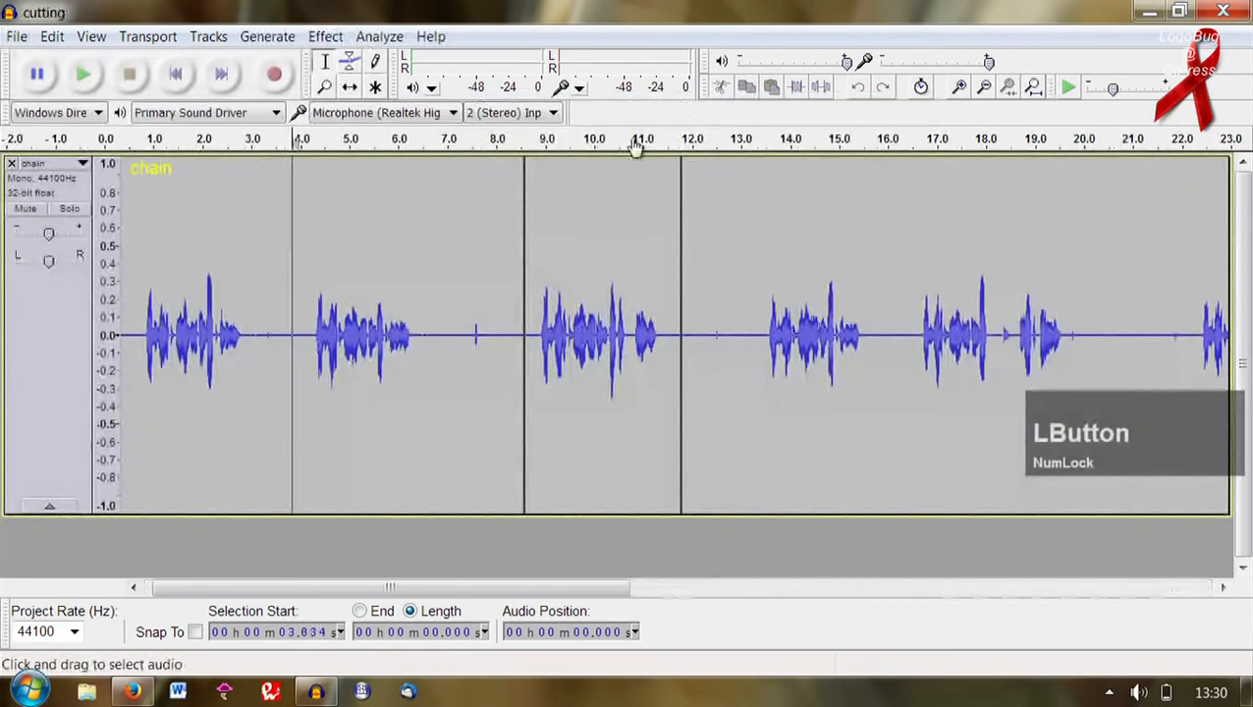
- Select the clip between the two split lines and import the labels from Label Track.txt
double_click(616, 333)
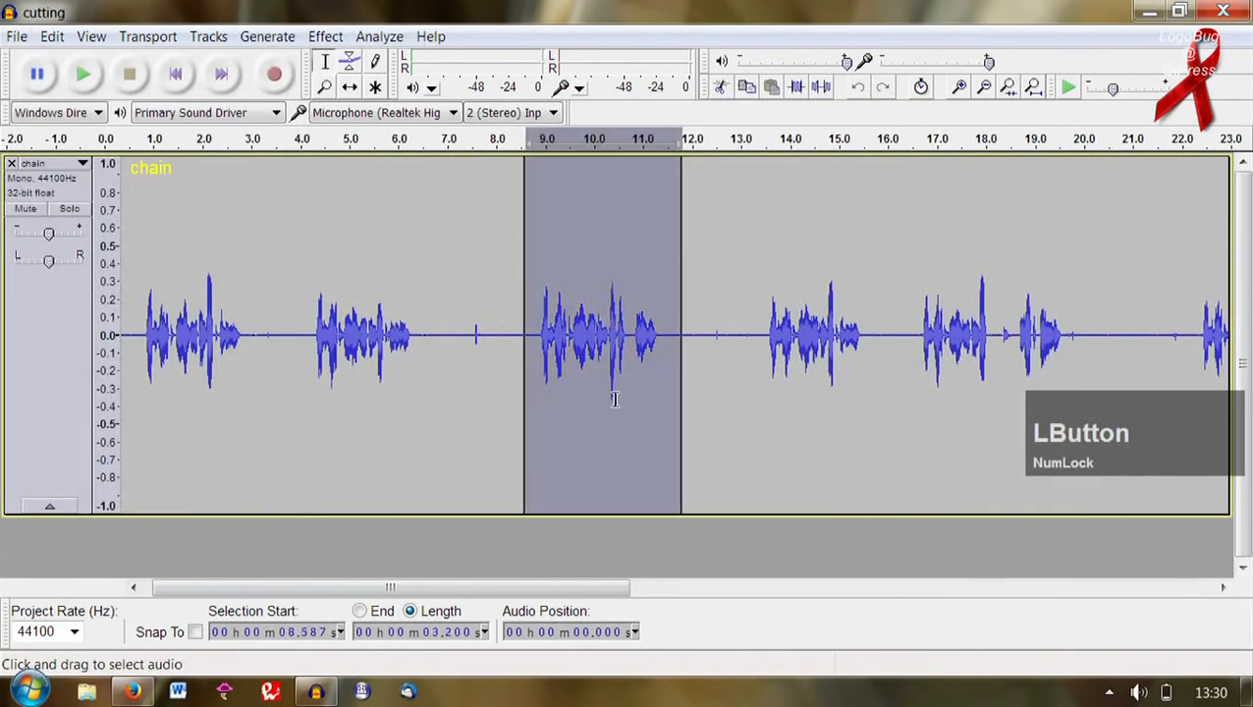
left_click(16, 39)
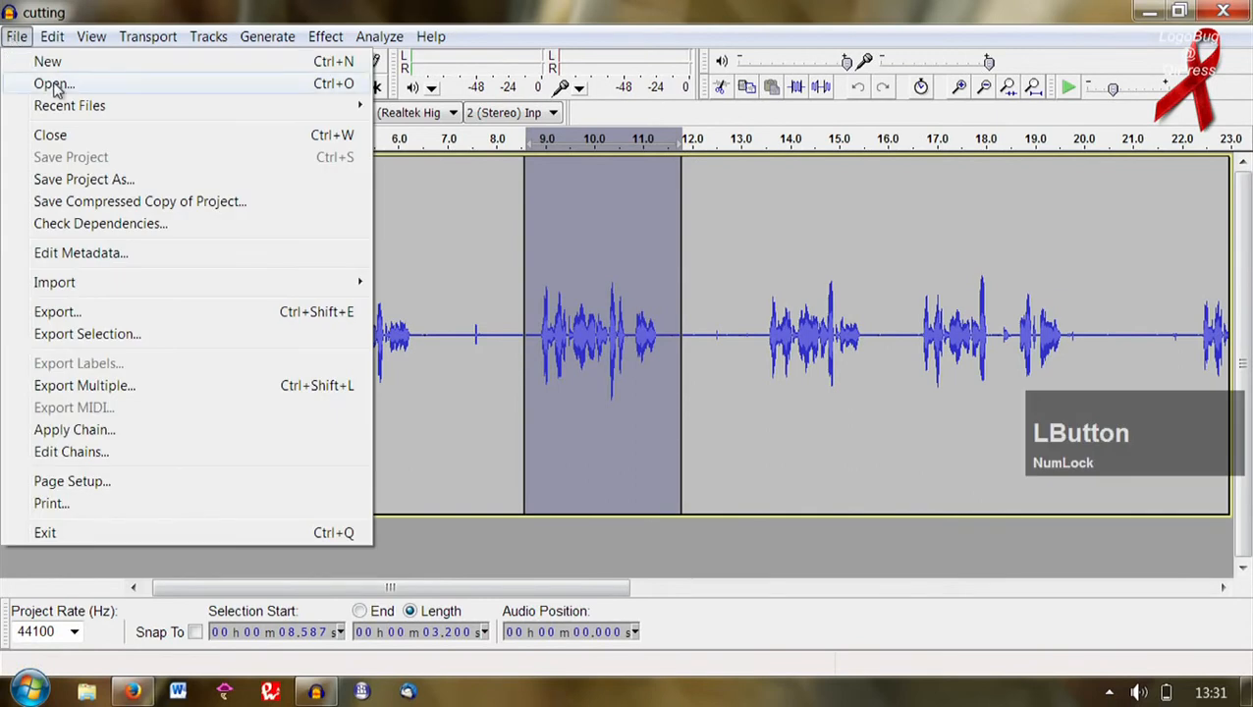
mouse_move(169, 286)
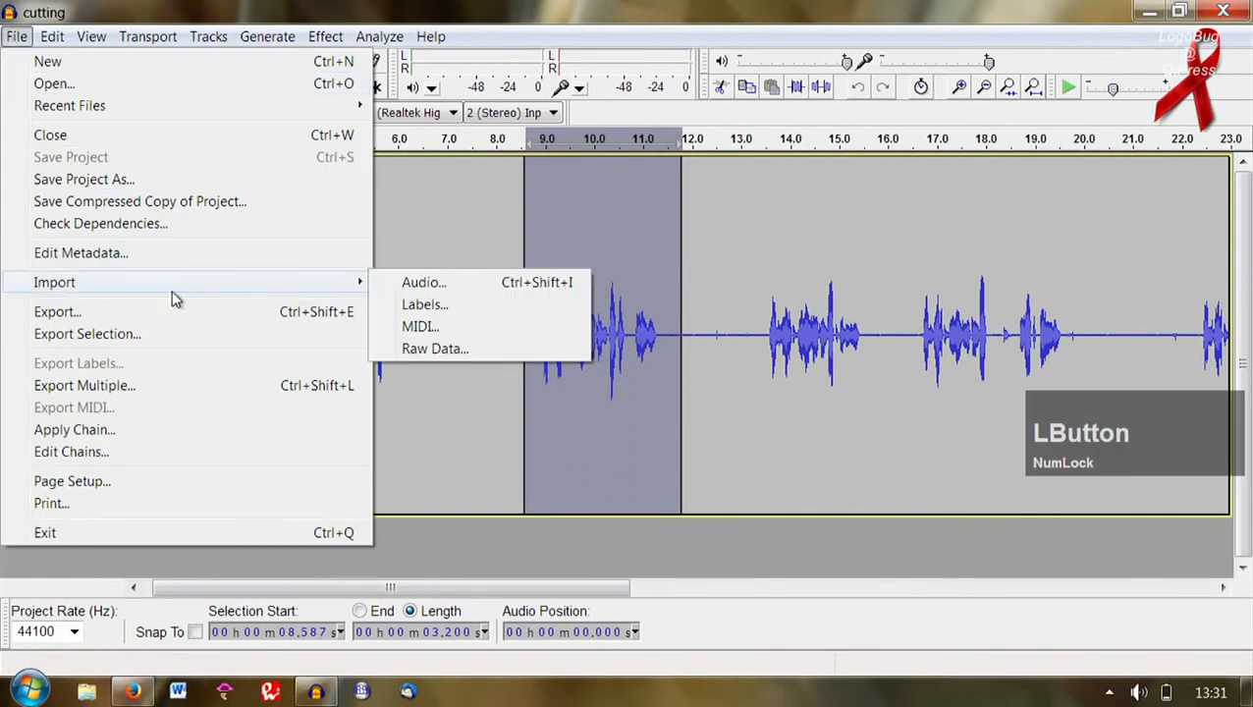
left_click(454, 307)
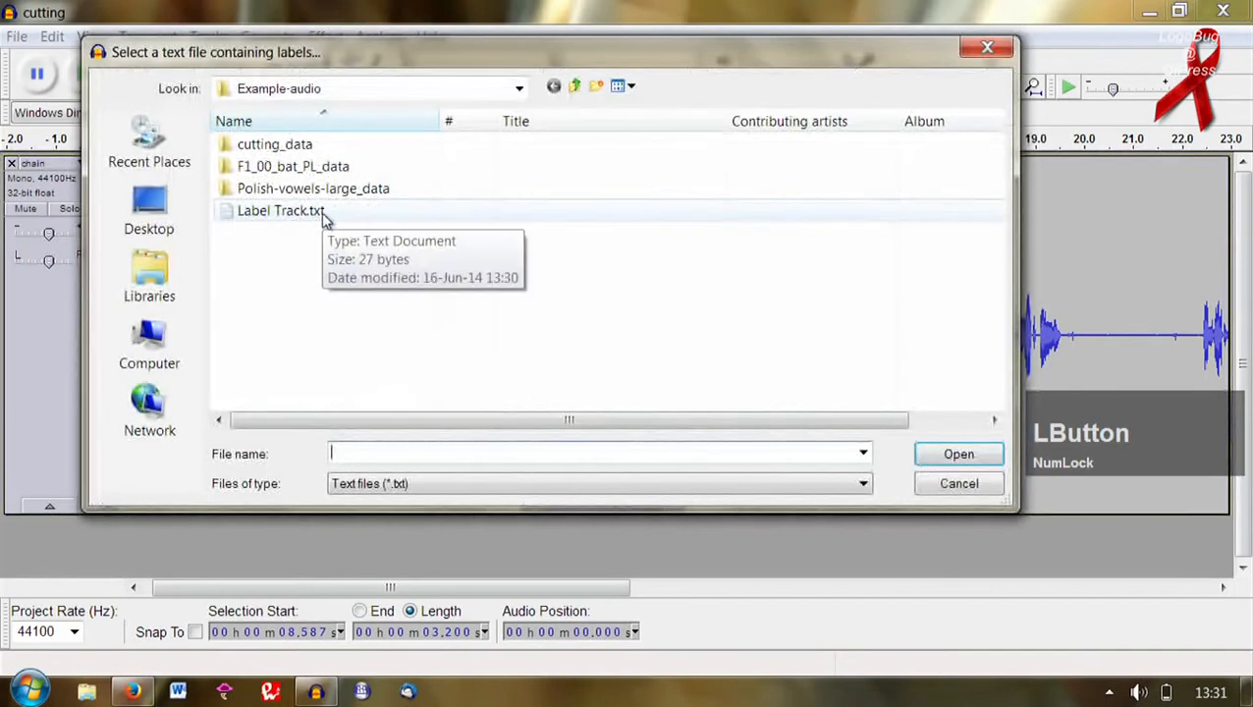
double_click(320, 212)
scroll(811, 486, "down", 1)
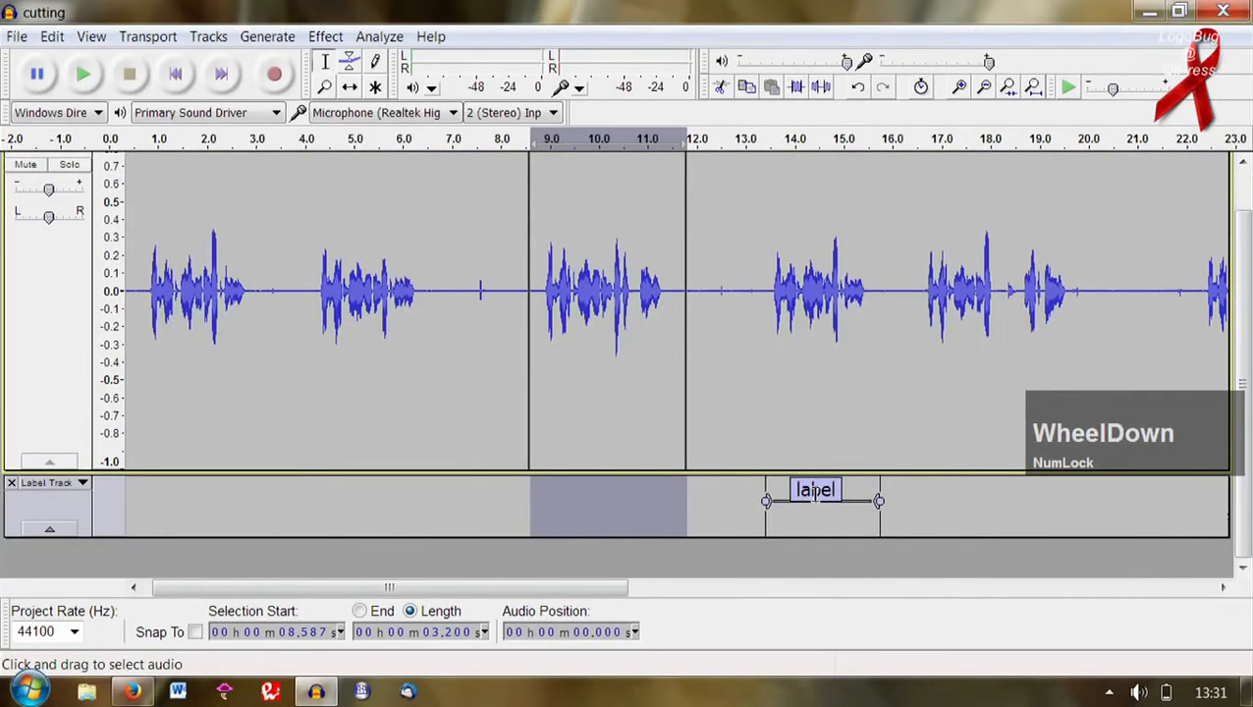
- Select the audio region through its label, and reselect it the same way after placing the cursor at about 12.93 s in the chain track
left_click(814, 490)
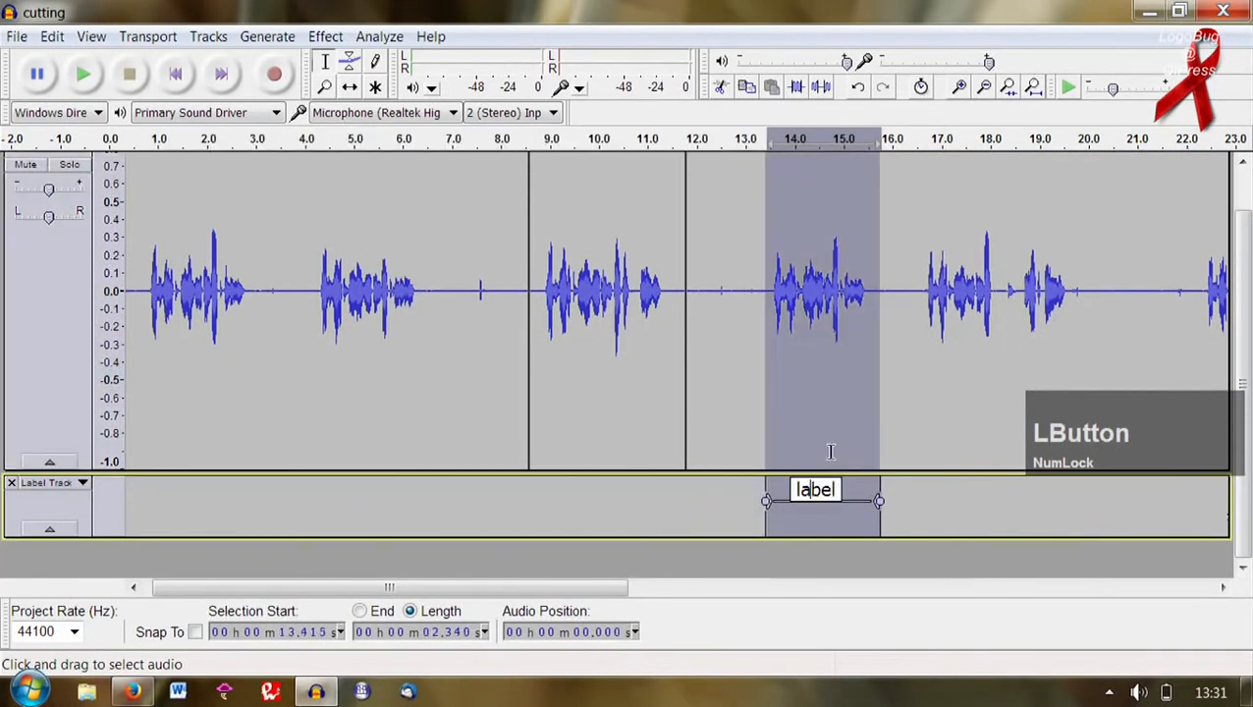
left_click(741, 343)
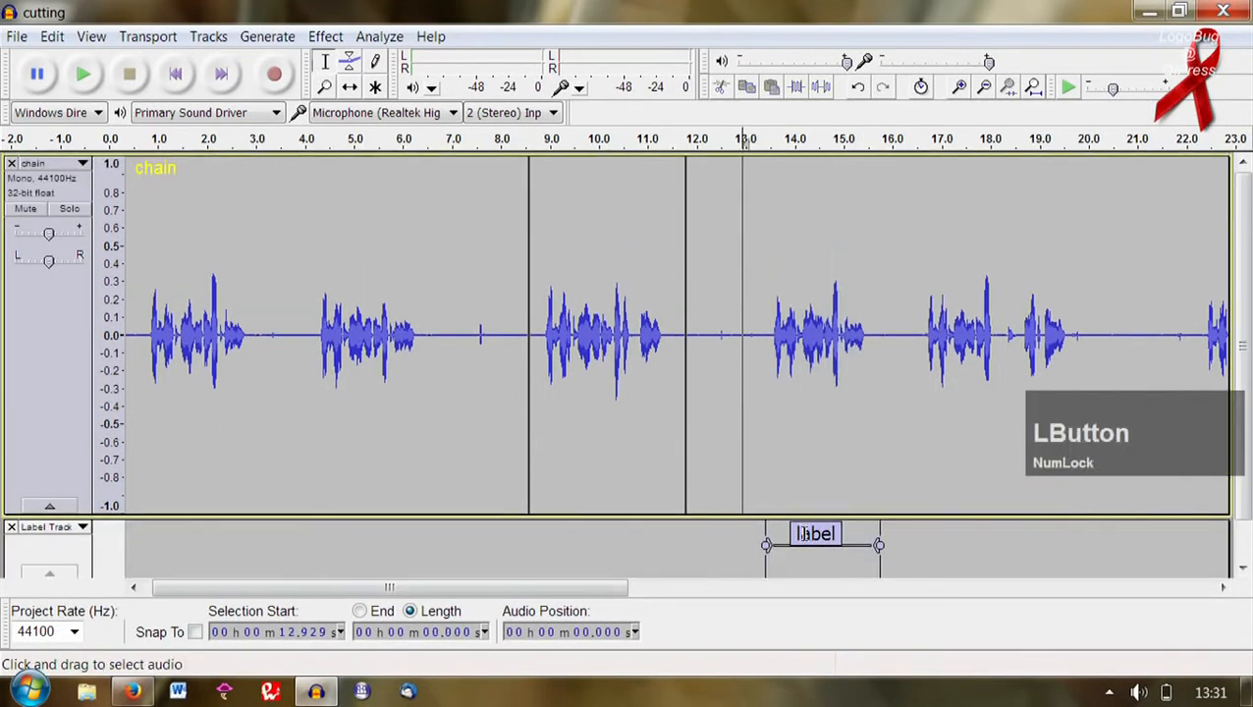
left_click(803, 533)
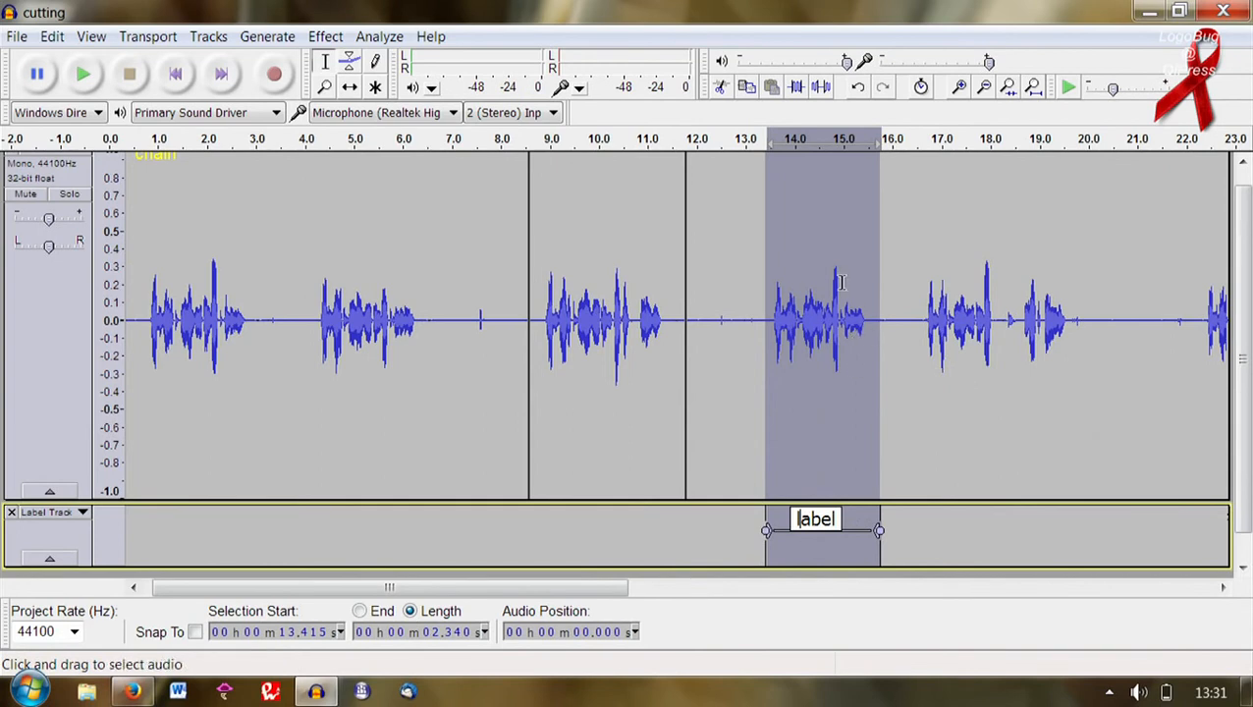
- Export the labelled selection as a WAV (Microsoft) signed 16 bit PCM file named small-6
left_click(17, 37)
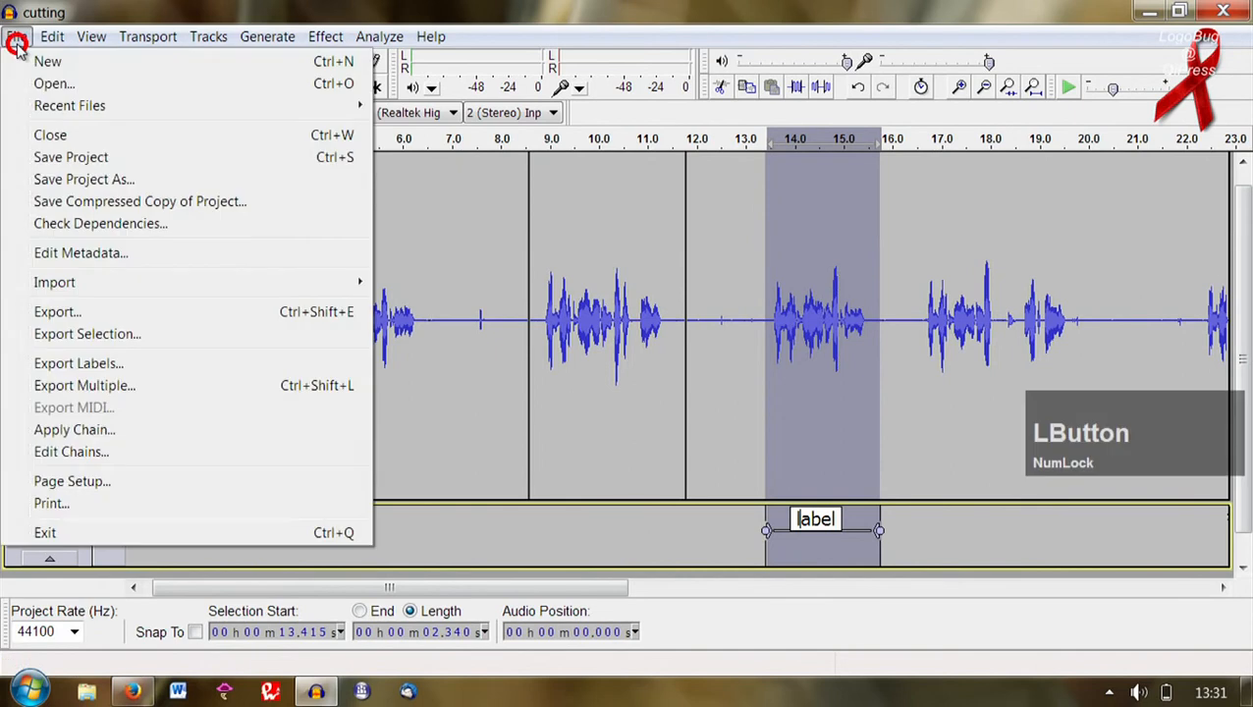
left_click(177, 337)
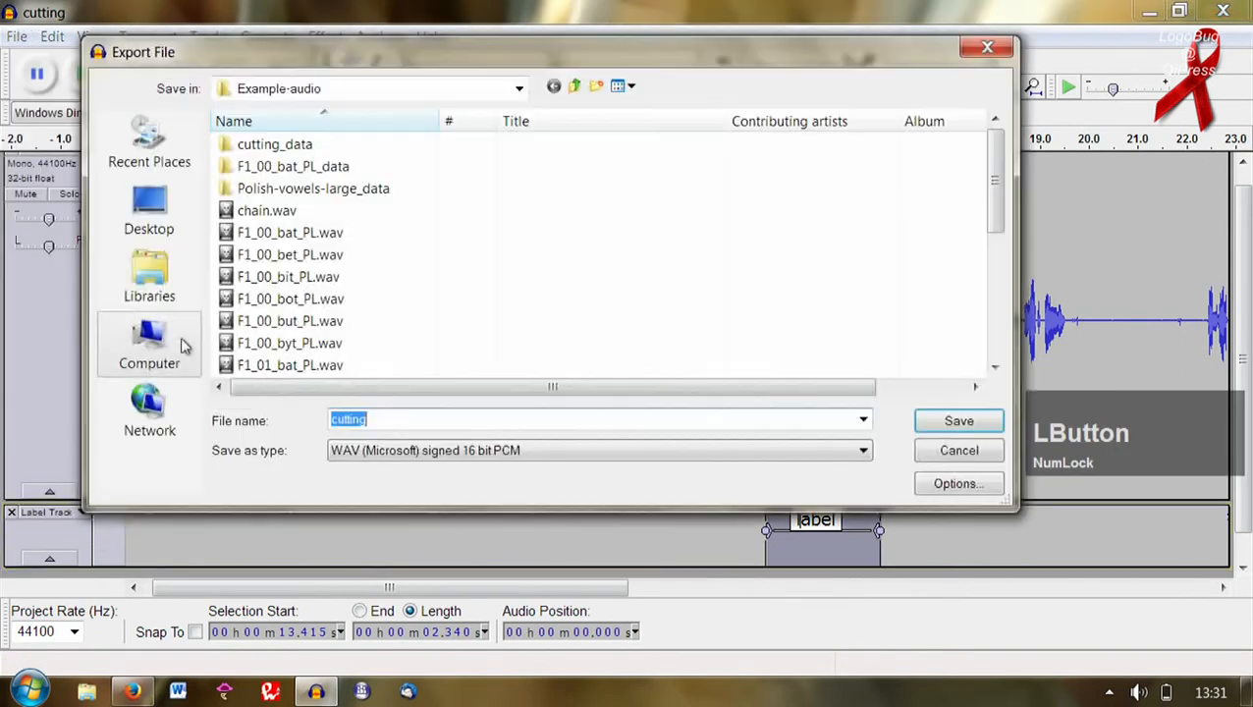
type("small-6")
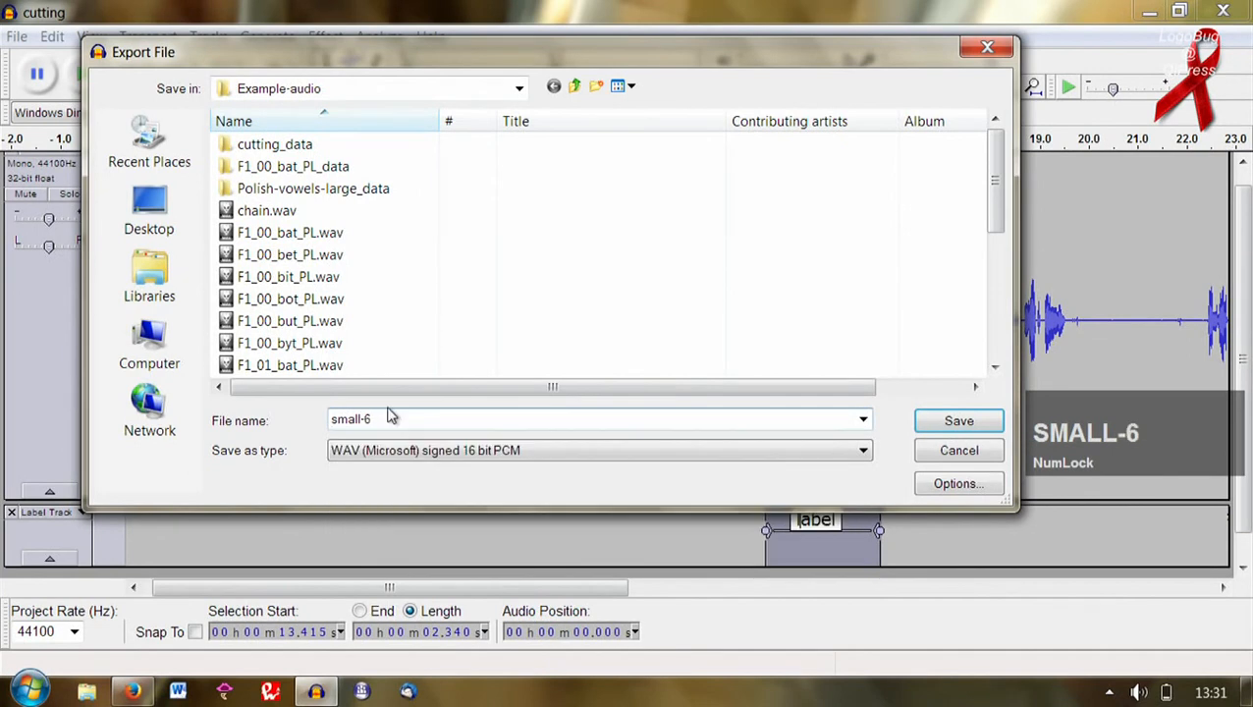
key("Return")
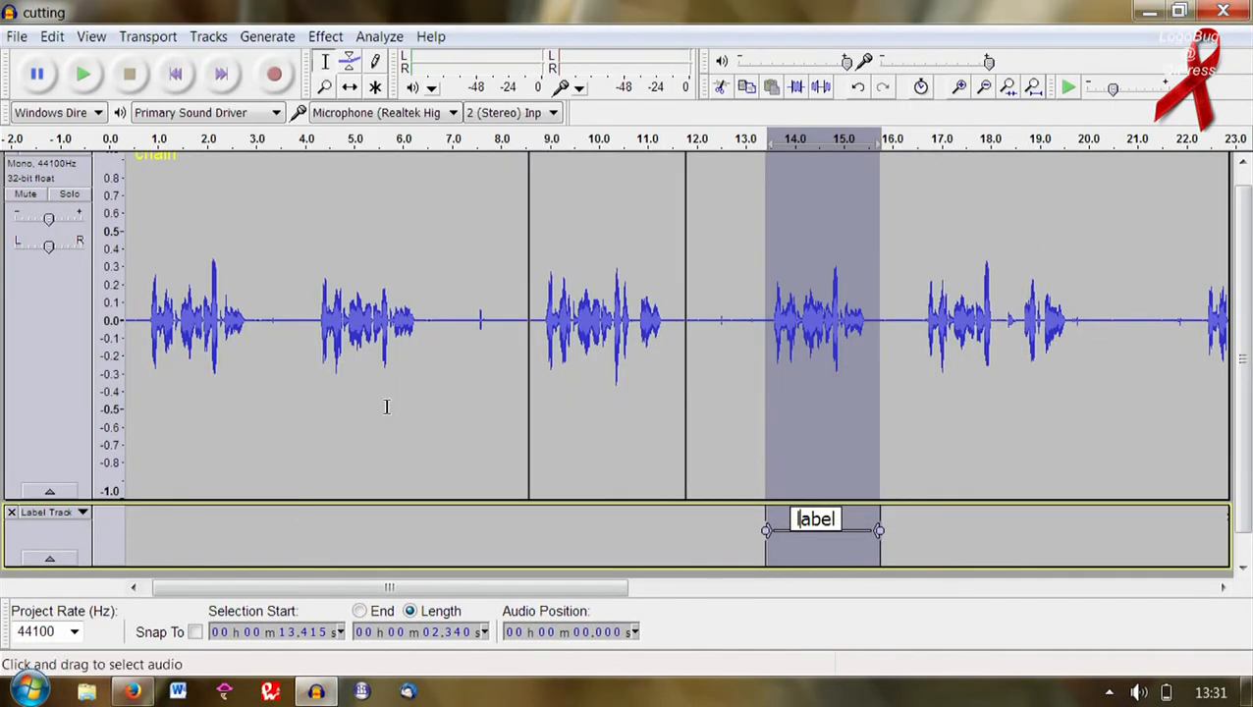
- Close the cutting project
left_click(1223, 11)
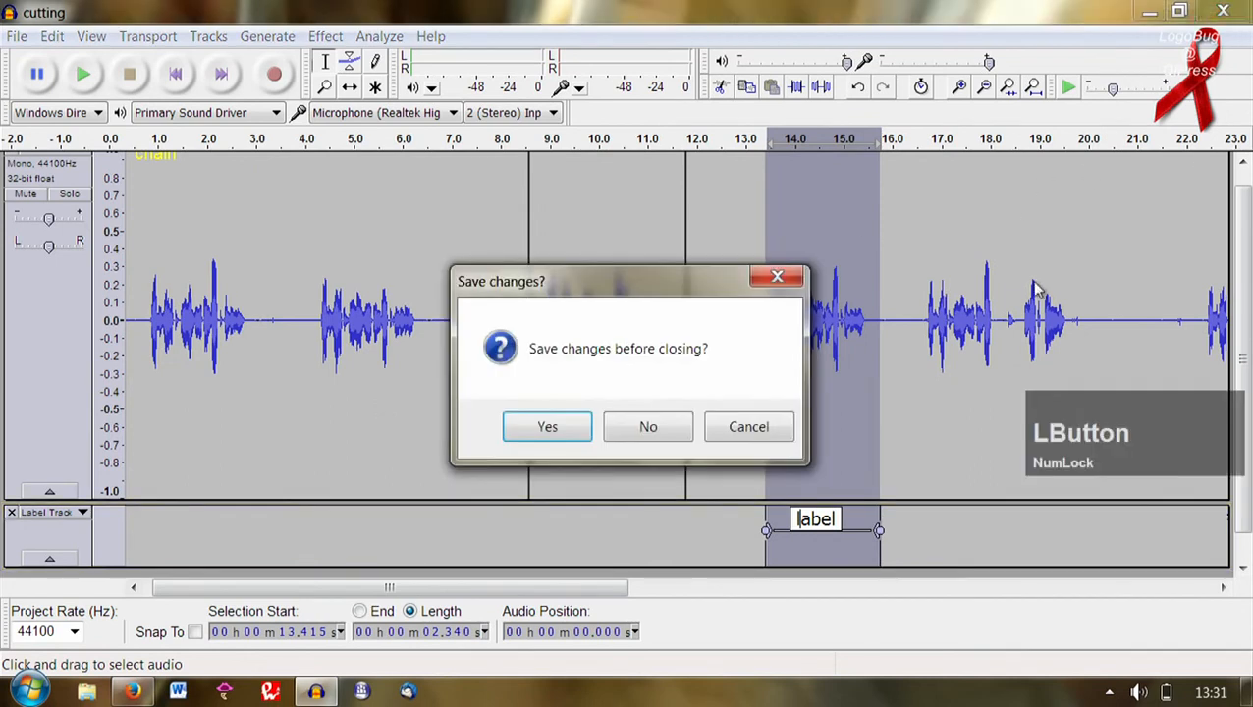